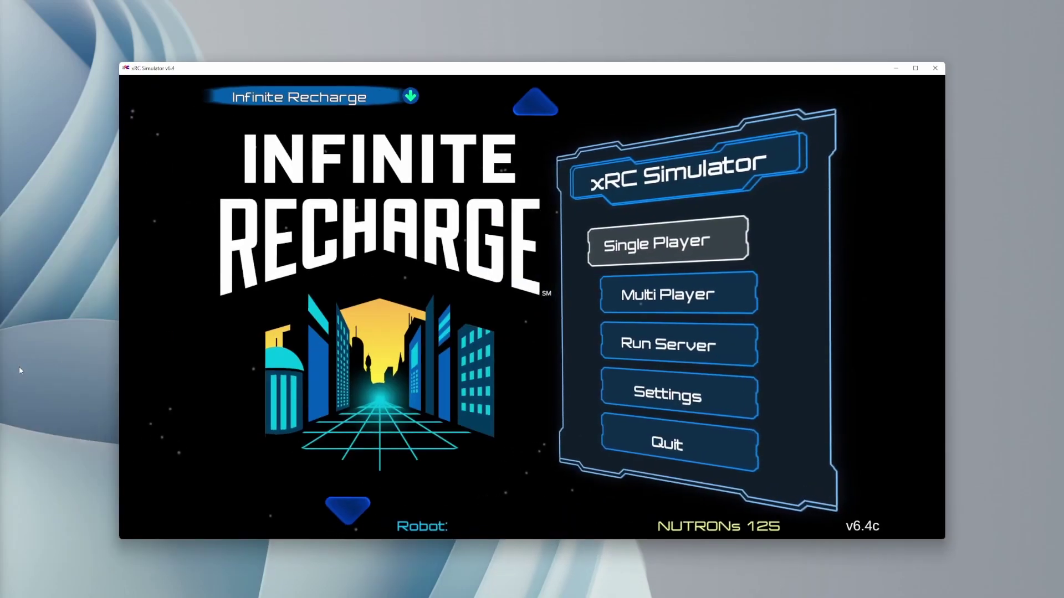
# Keep Infinite Recharge as the game and choose Run Server to open the Server Info form
pyautogui.click(411, 97)
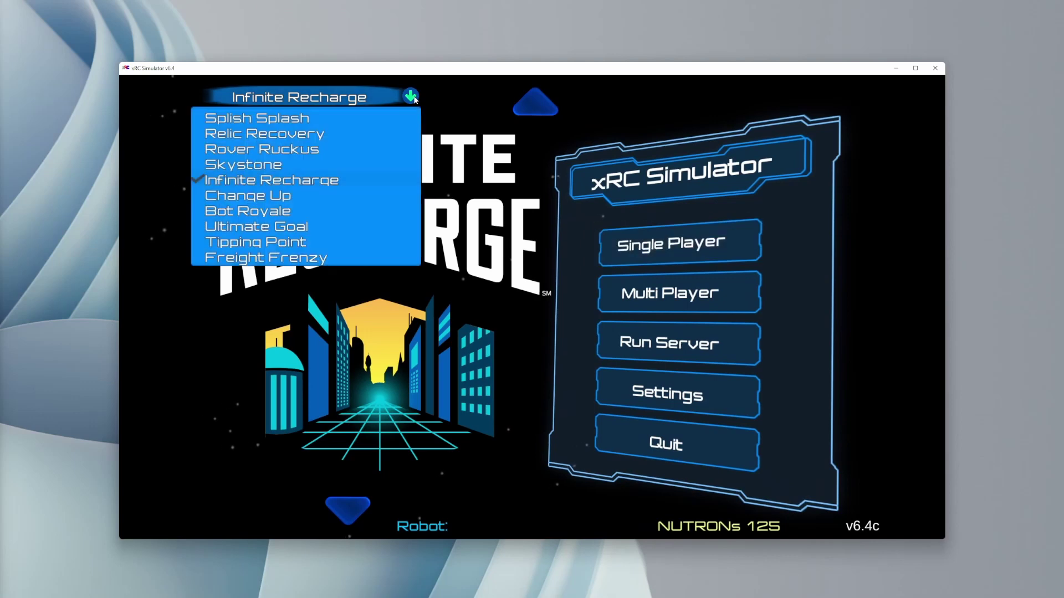
pyautogui.click(384, 314)
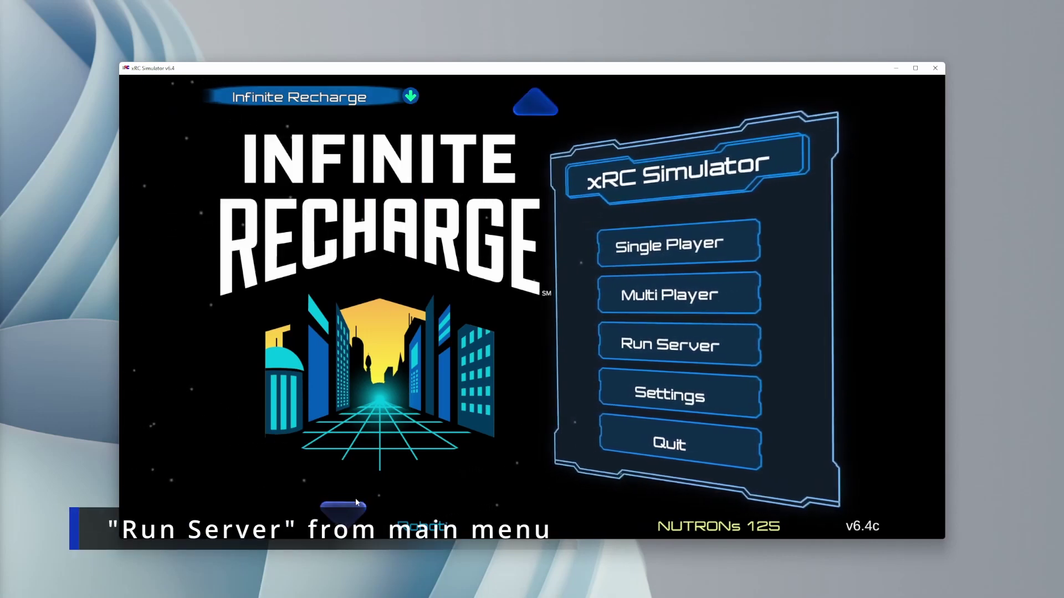
pyautogui.click(737, 343)
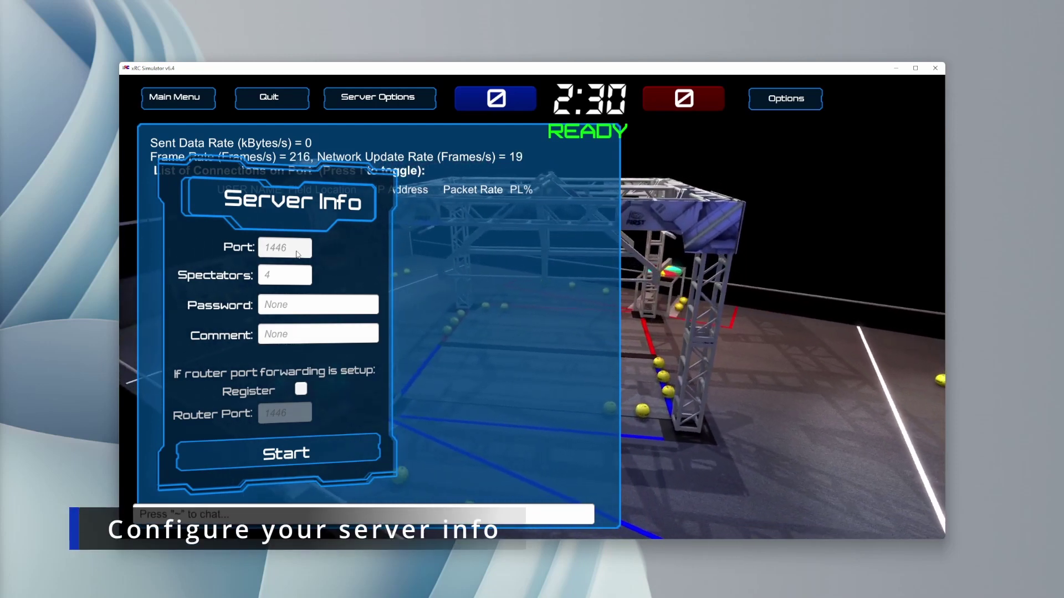
# Enter the server comment 'Tutorial' and enable router registration on port 1446
pyautogui.click(307, 277)
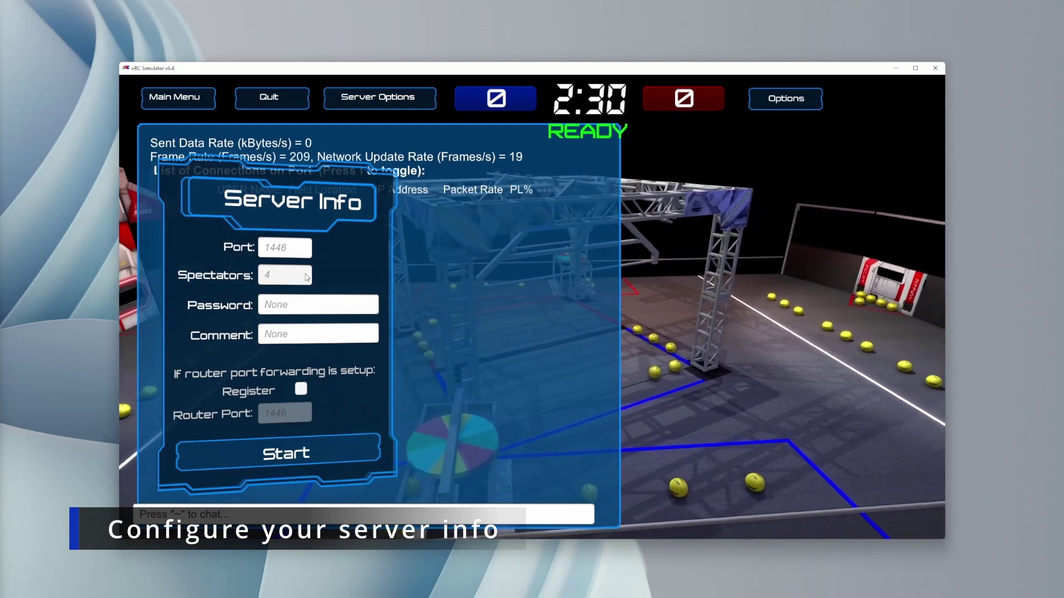
pyautogui.click(343, 306)
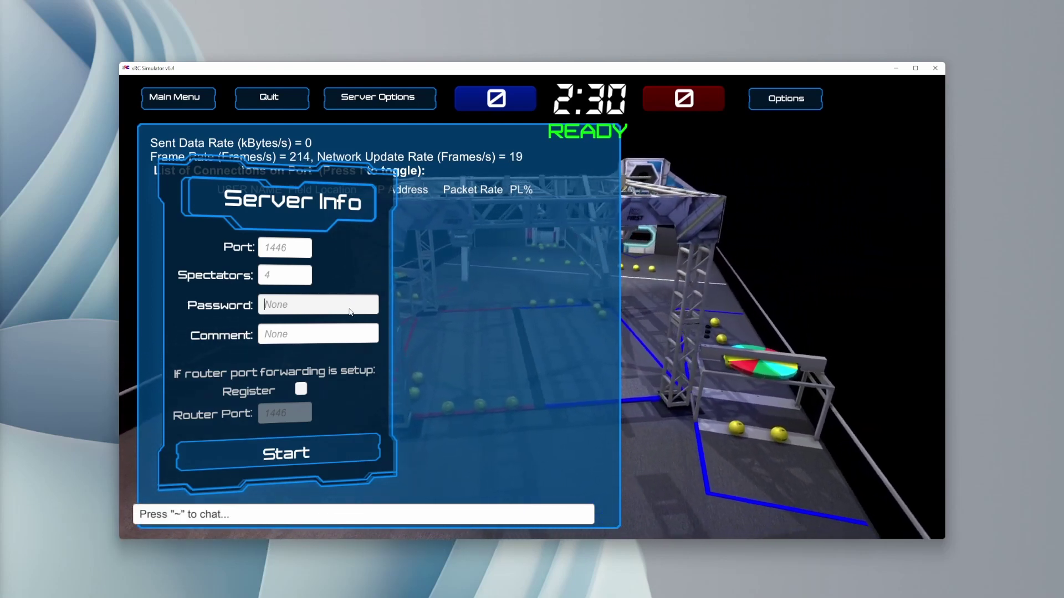
pyautogui.click(355, 336)
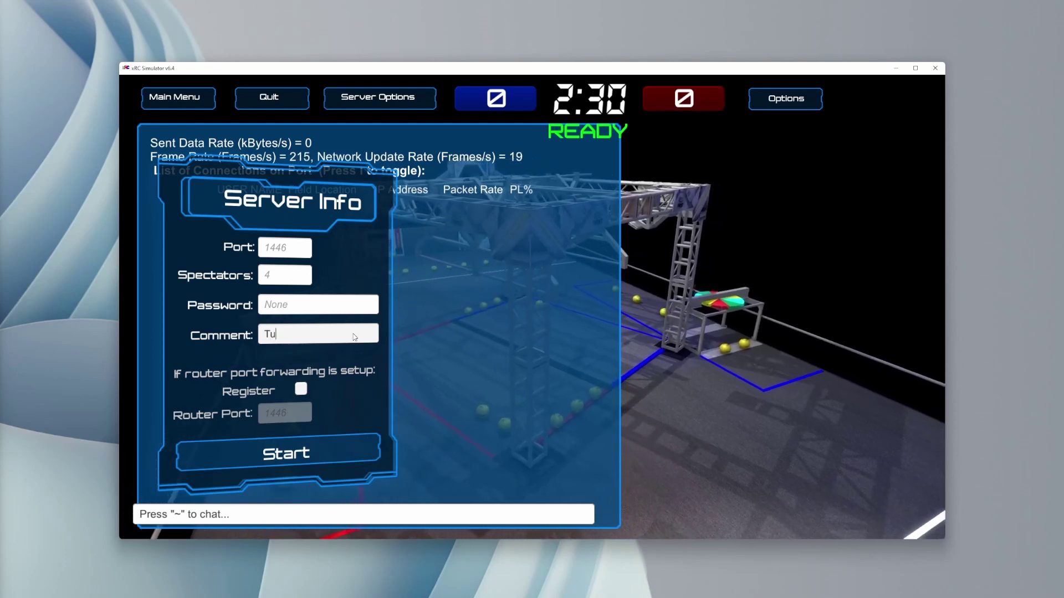
pyautogui.write('Tutorial')
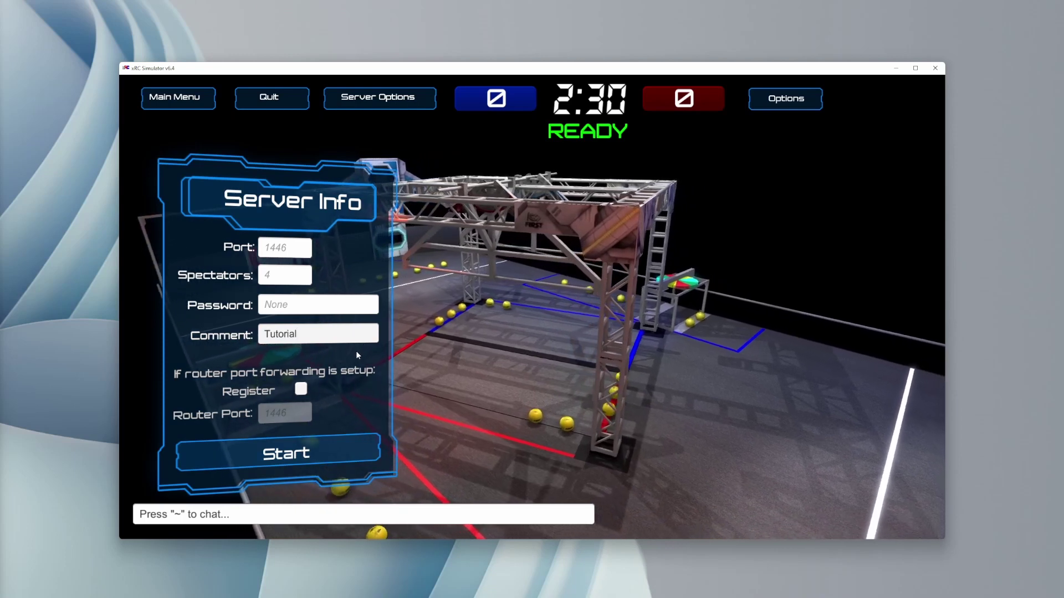
pyautogui.write('t')
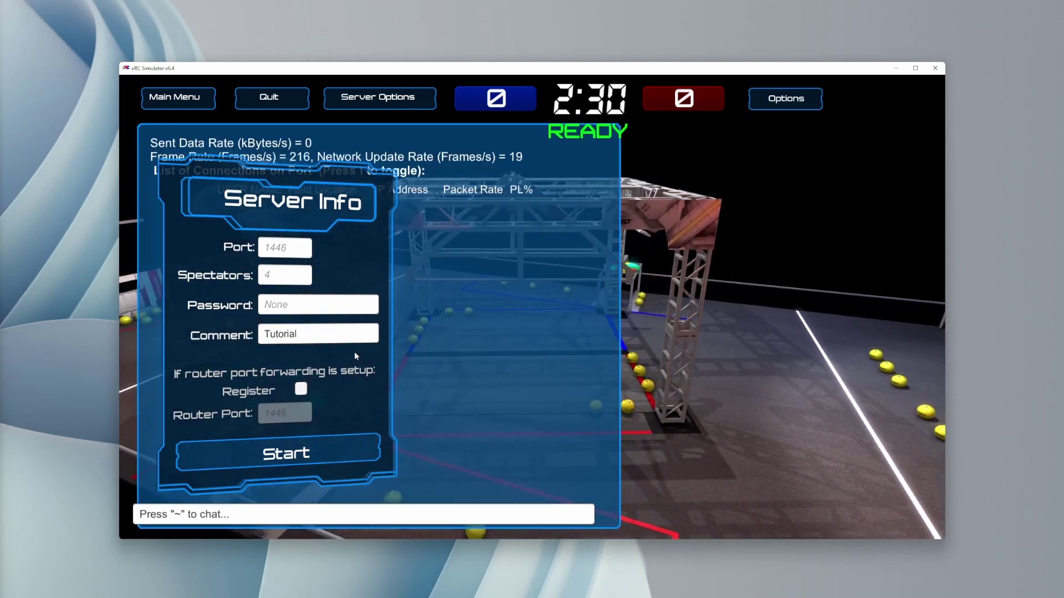
pyautogui.click(301, 390)
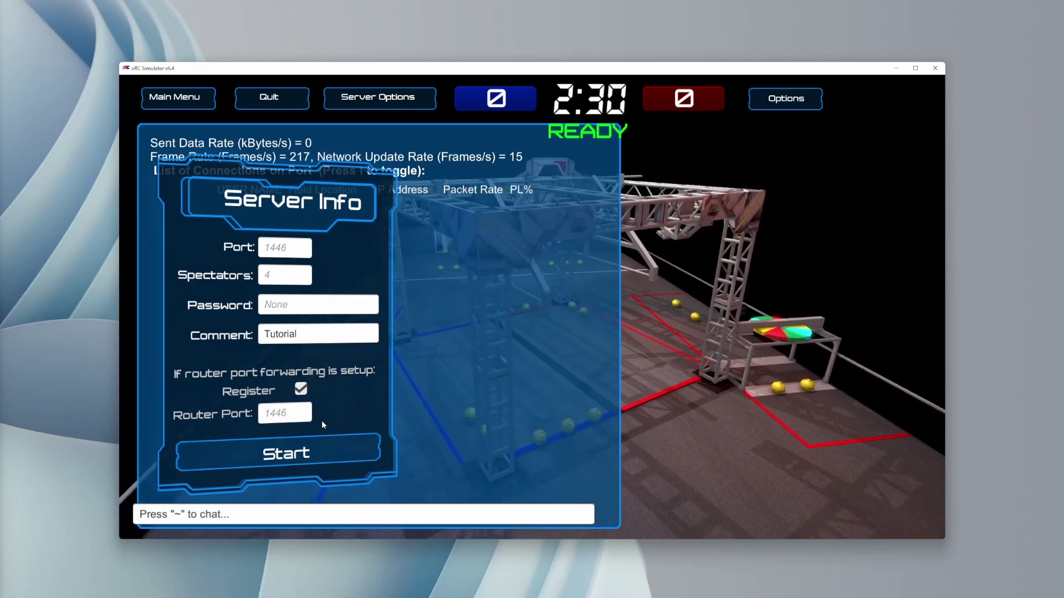
# Start the server and connect a second copy through Multi Player to 192.168.1.213
pyautogui.click(317, 454)
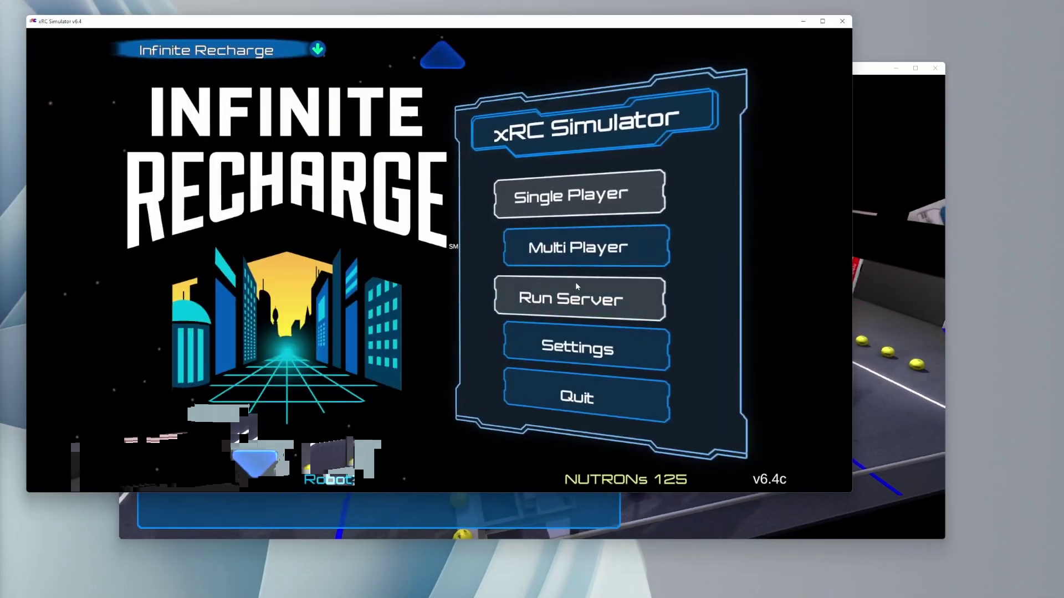
pyautogui.click(576, 255)
pyautogui.click(205, 216)
pyautogui.write('1')
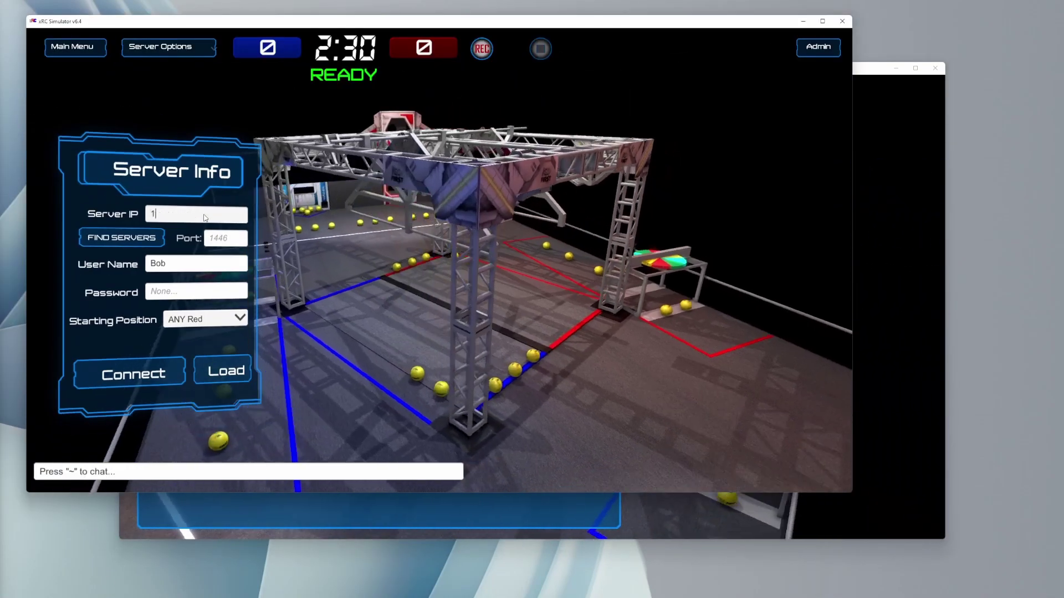
pyautogui.write('92.168.1.13')
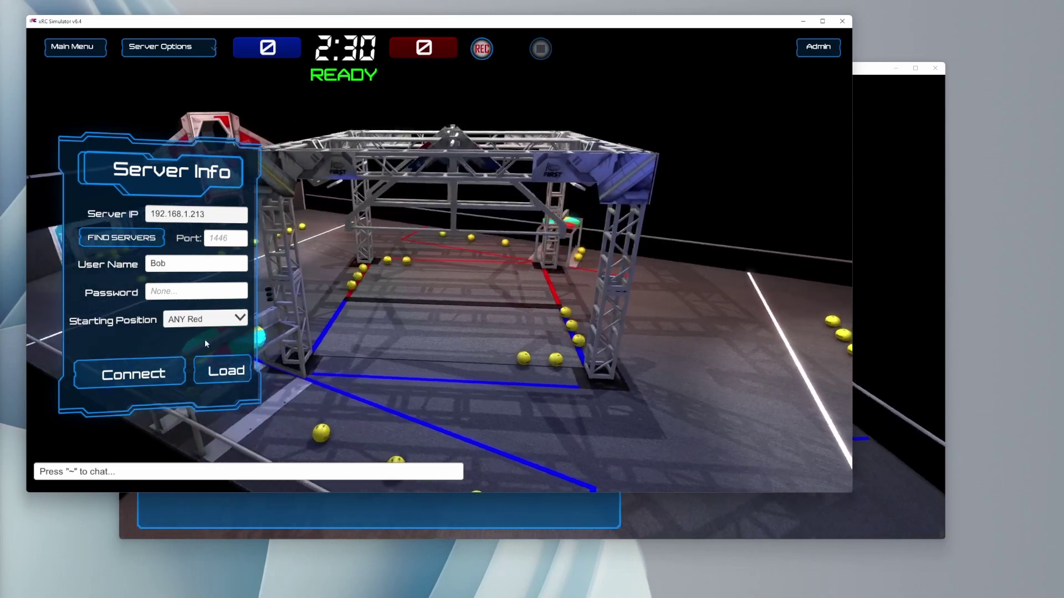
pyautogui.click(169, 363)
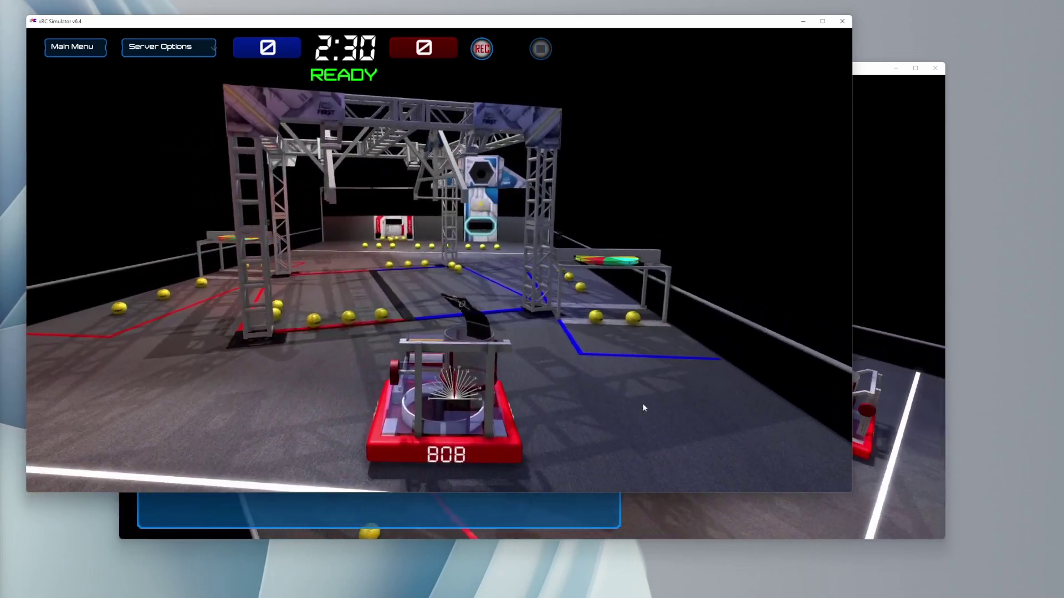
# Switch between the server and client windows to confirm robot 808 joined
pyautogui.hotkey('alt', 'Tab')
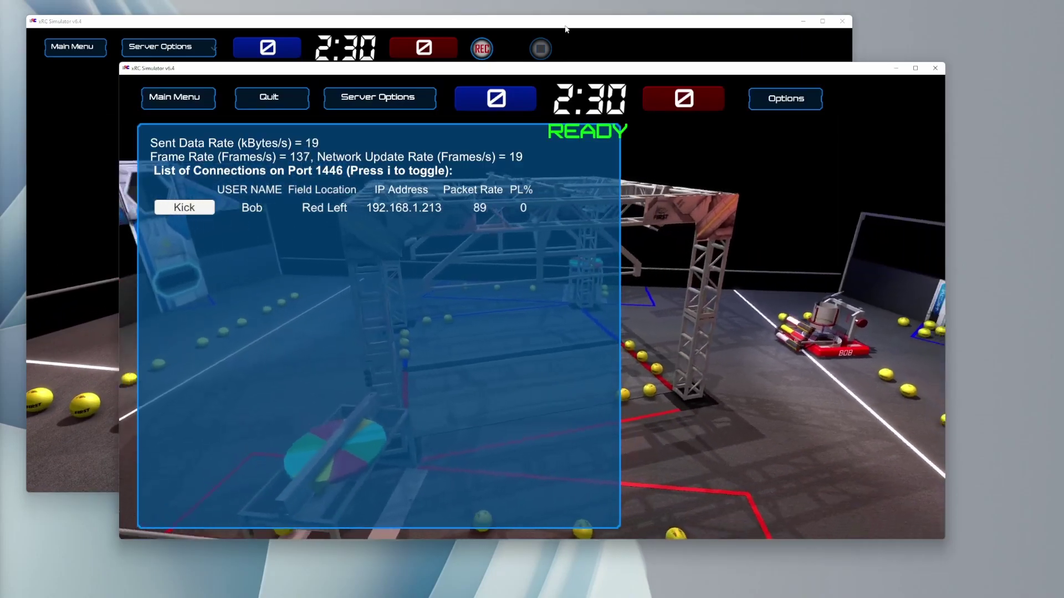
pyautogui.click(564, 38)
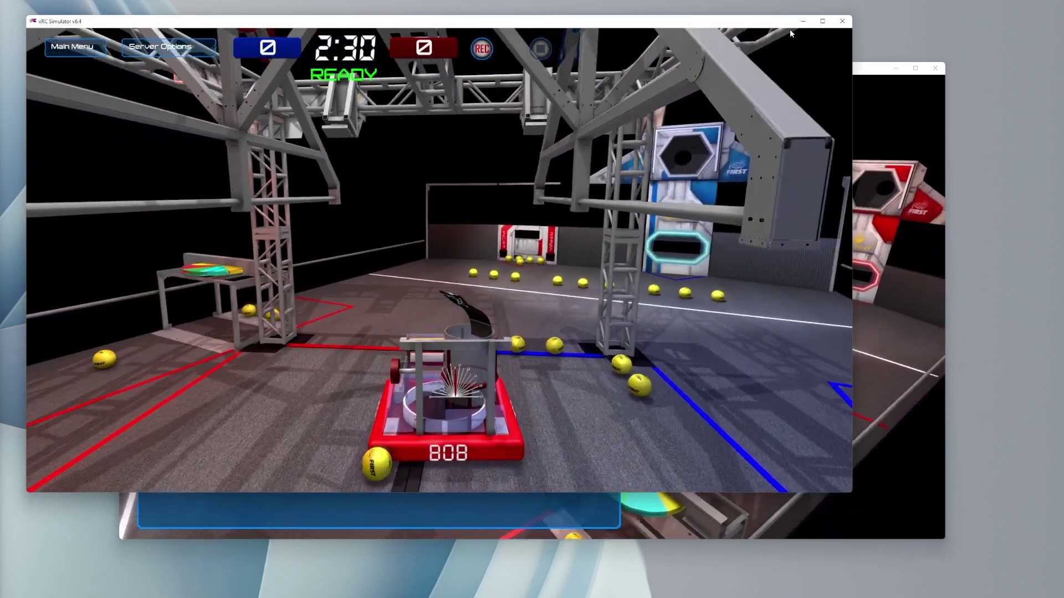
pyautogui.hotkey('alt', 'Tab')
pyautogui.click(90, 225)
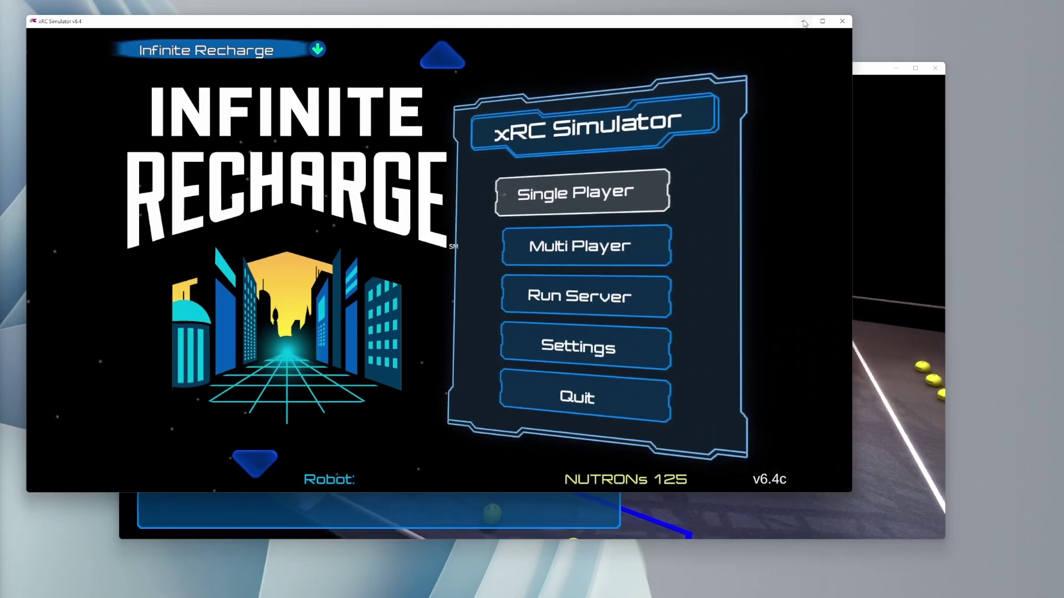
# Close the client copy and read the noip.com How to Port Forward guide to its ASUS example
pyautogui.click(803, 21)
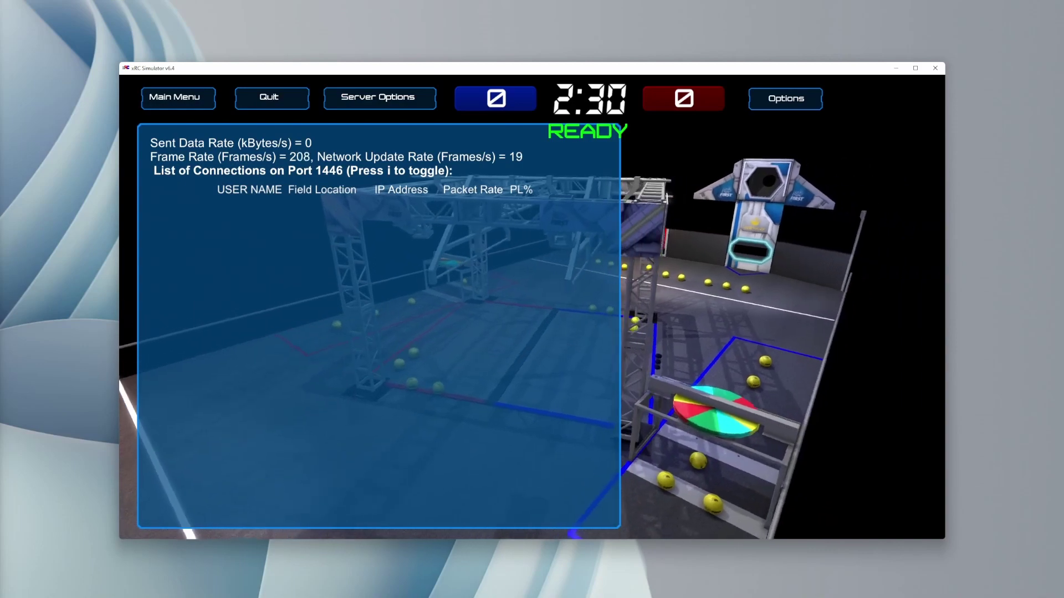
pyautogui.hotkey('alt', 'Tab')
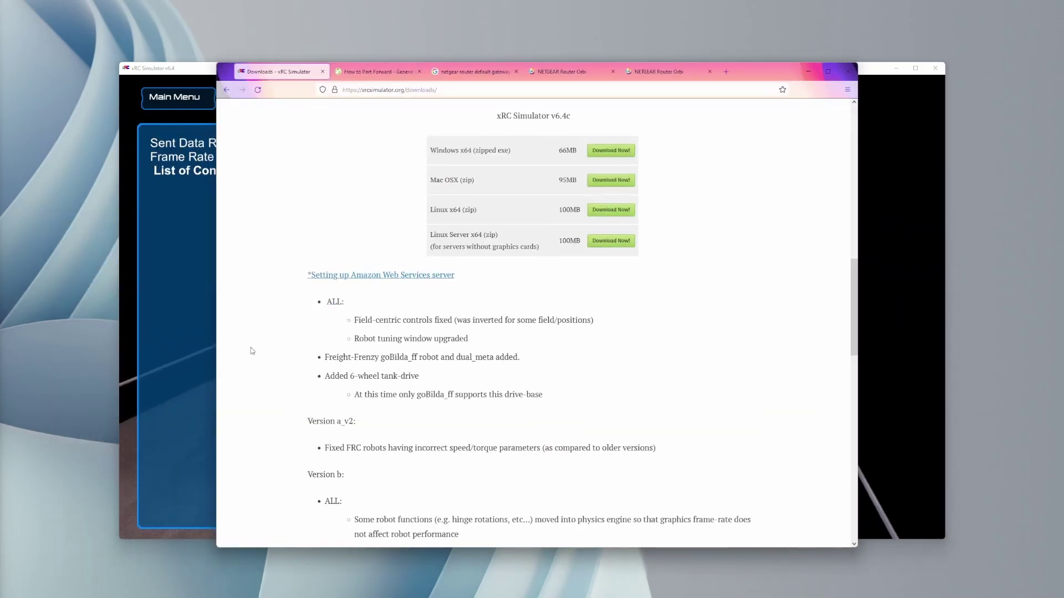
pyautogui.click(396, 72)
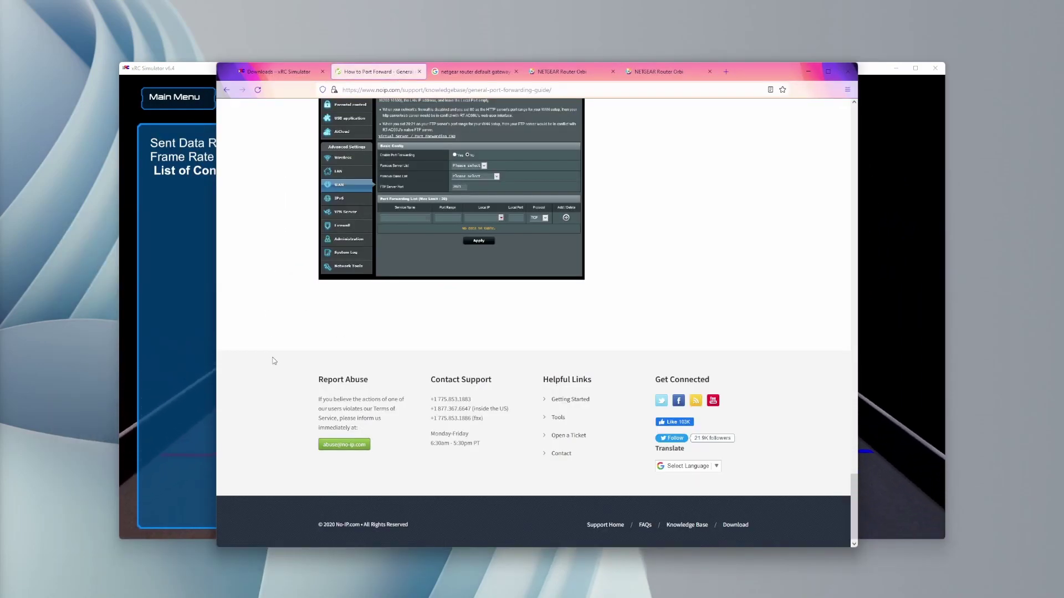
pyautogui.scroll(20, 272, 361)
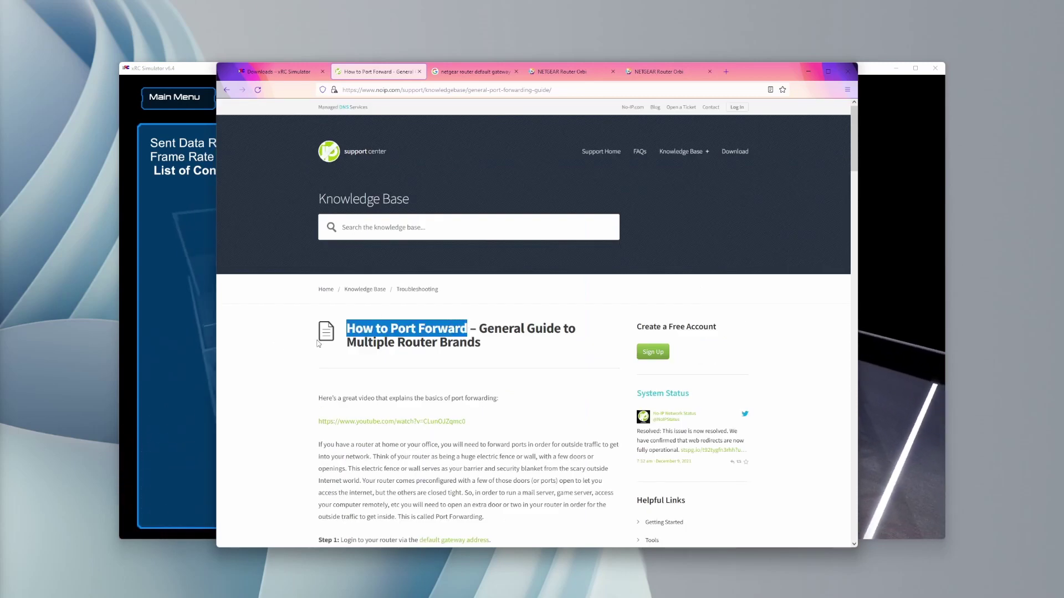
pyautogui.middleClick(254, 310)
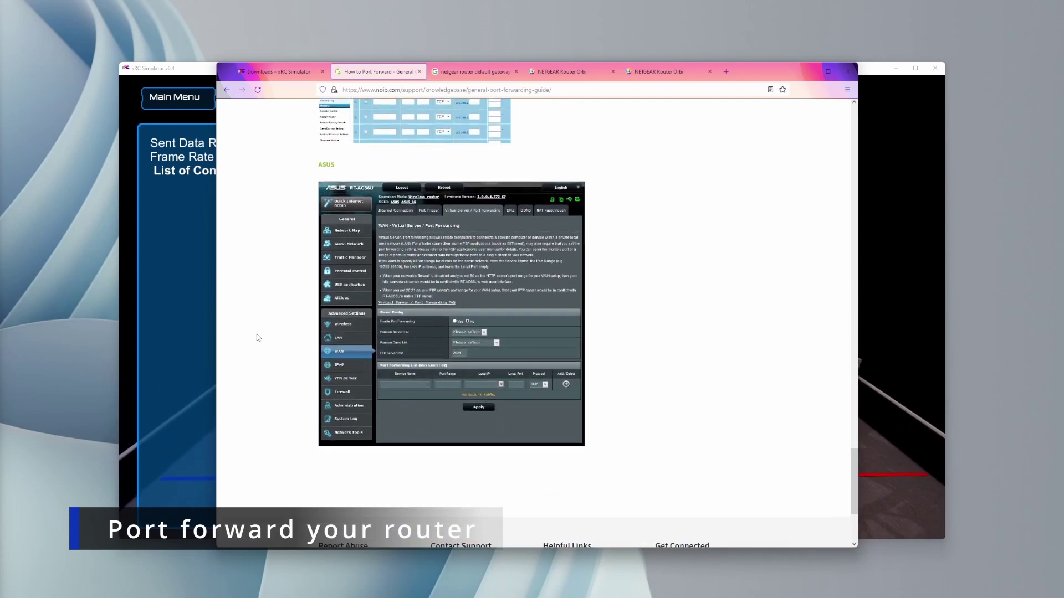
# Check the Google result showing gateway 192.168.1.1, then bring up the Orbi admin dashboard
pyautogui.click(471, 71)
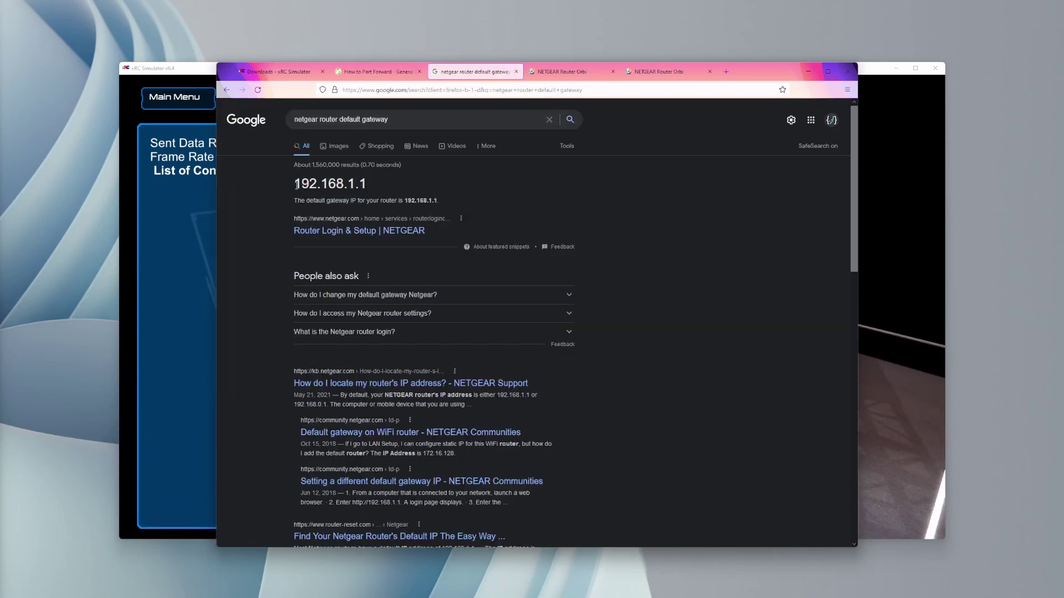
pyautogui.click(380, 185)
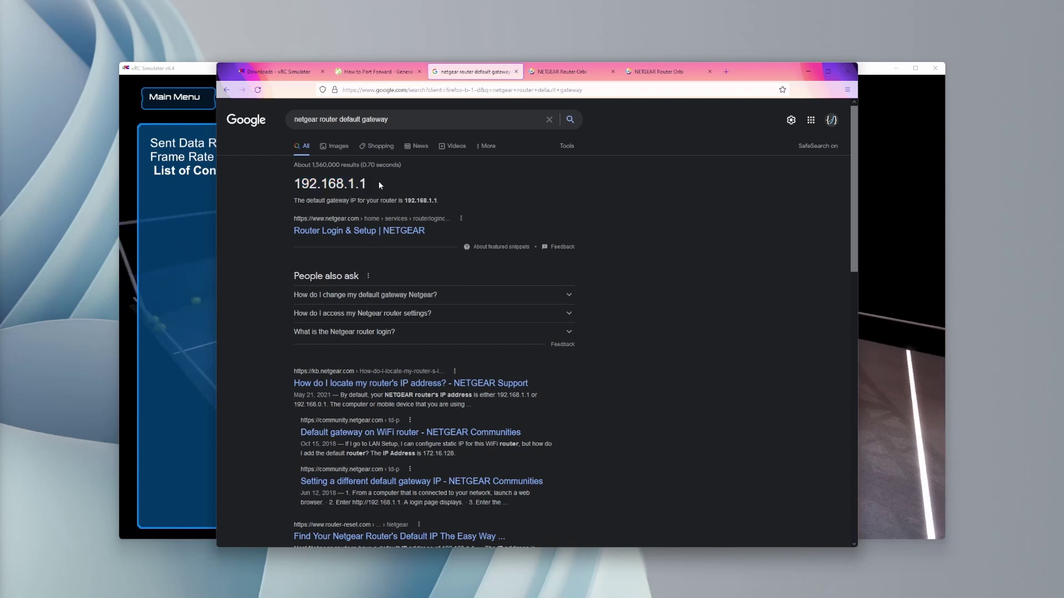
pyautogui.click(572, 75)
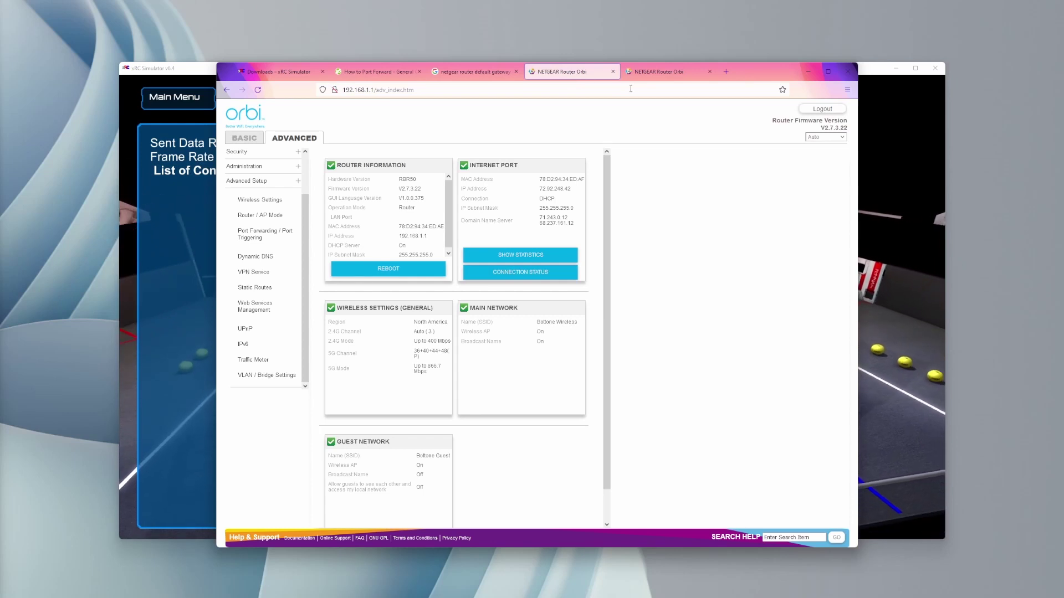
# Sign in and add a custom Orbi port-forwarding service named xRC
pyautogui.click(656, 72)
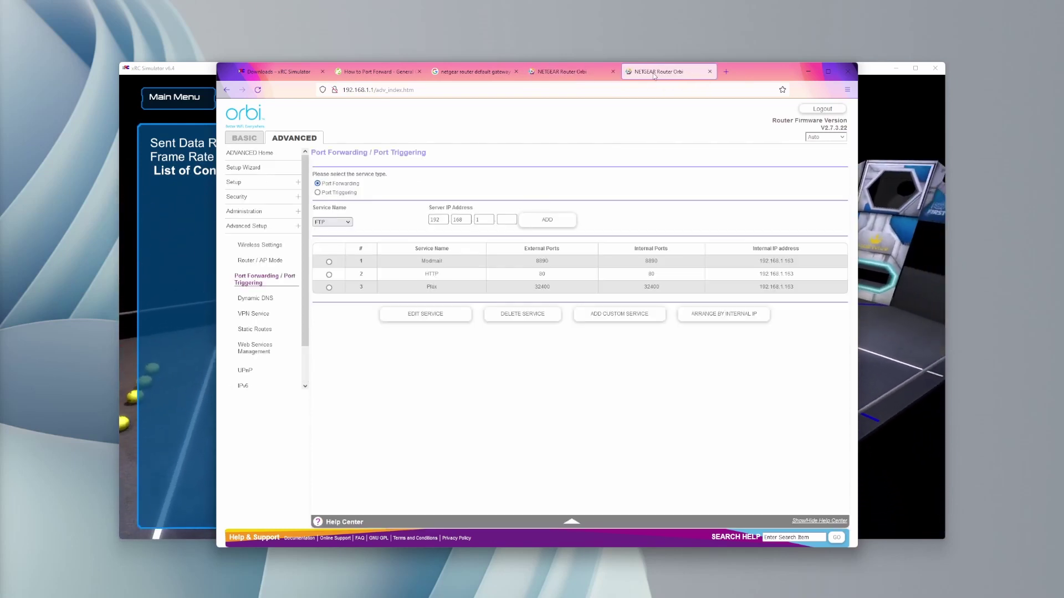
pyautogui.click(610, 314)
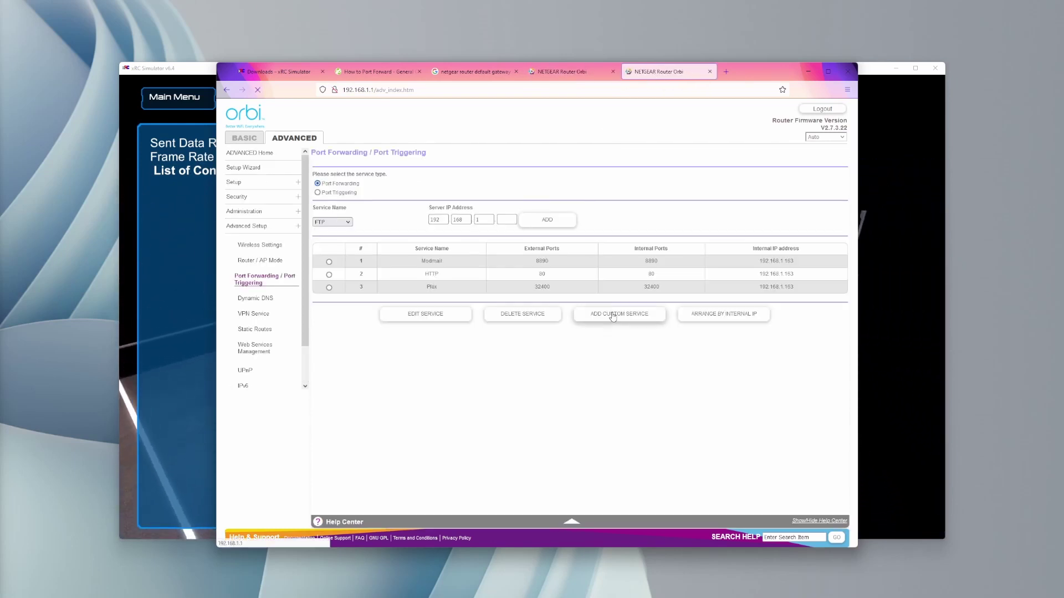
pyautogui.click(582, 208)
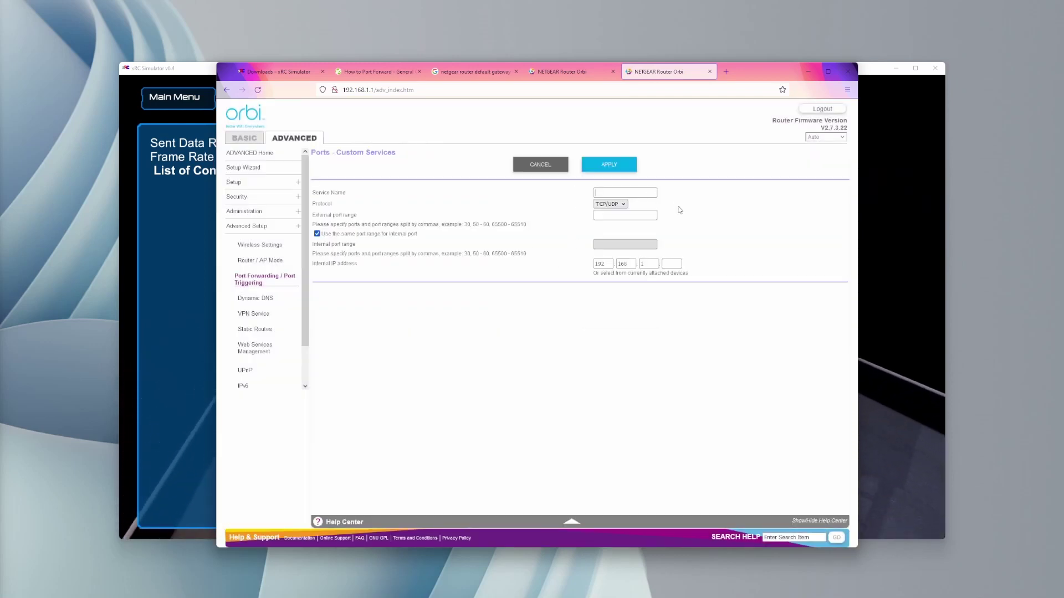
pyautogui.write('xRC')
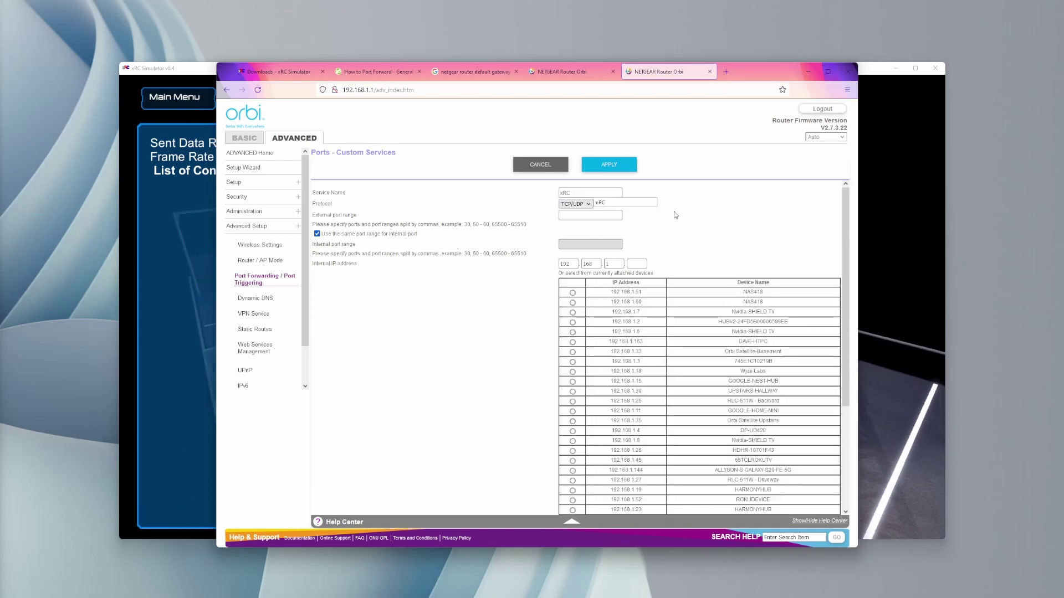
pyautogui.click(639, 204)
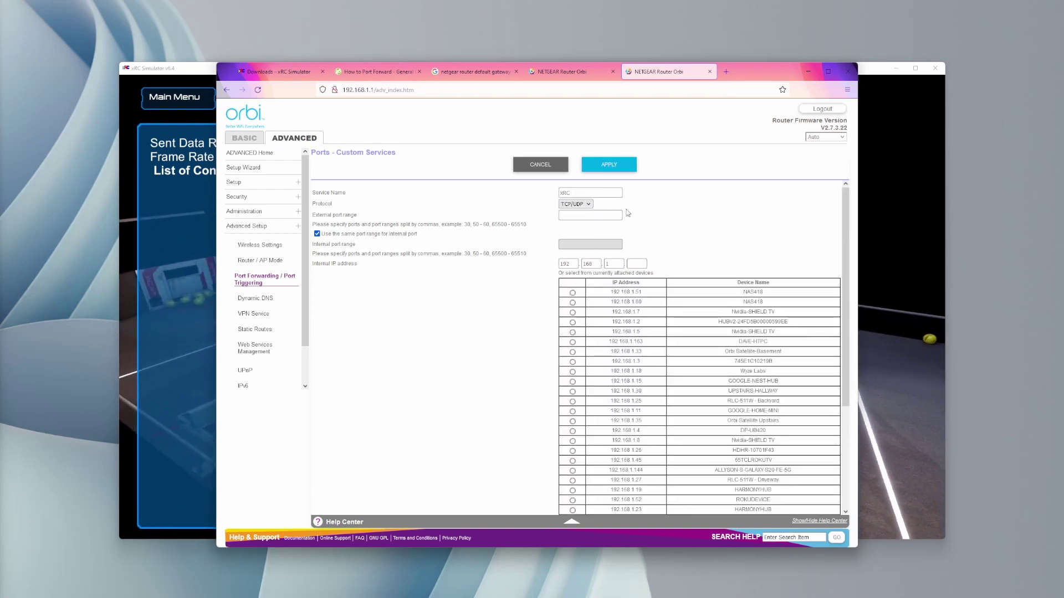
# Set the xRC service's external port to 1446 and its internal IP to 192.168.1.213
pyautogui.click(580, 216)
pyautogui.write('1446')
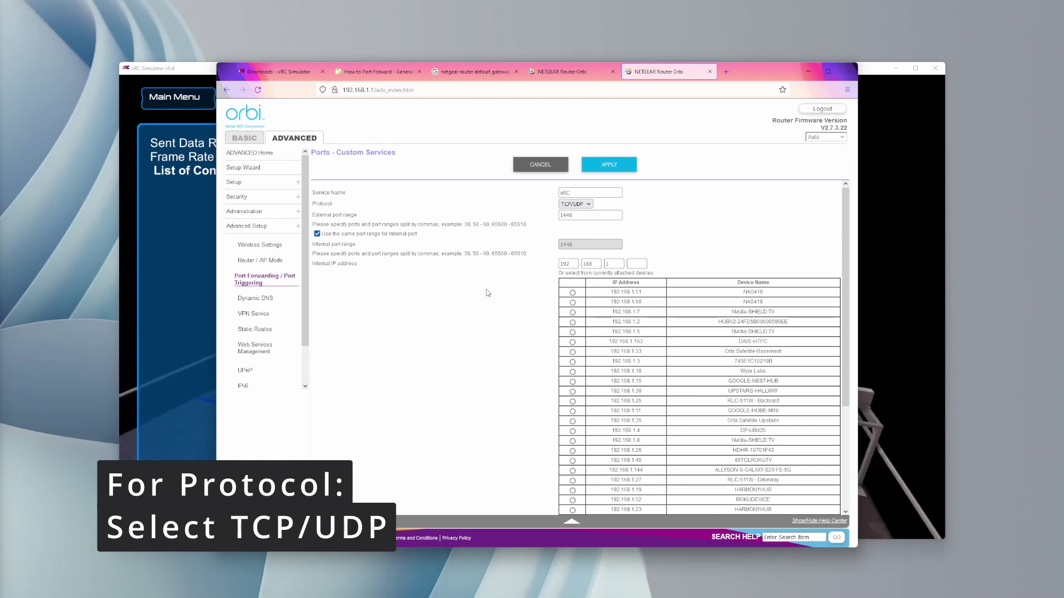
pyautogui.write('213')
pyautogui.scroll(-2, 487, 423)
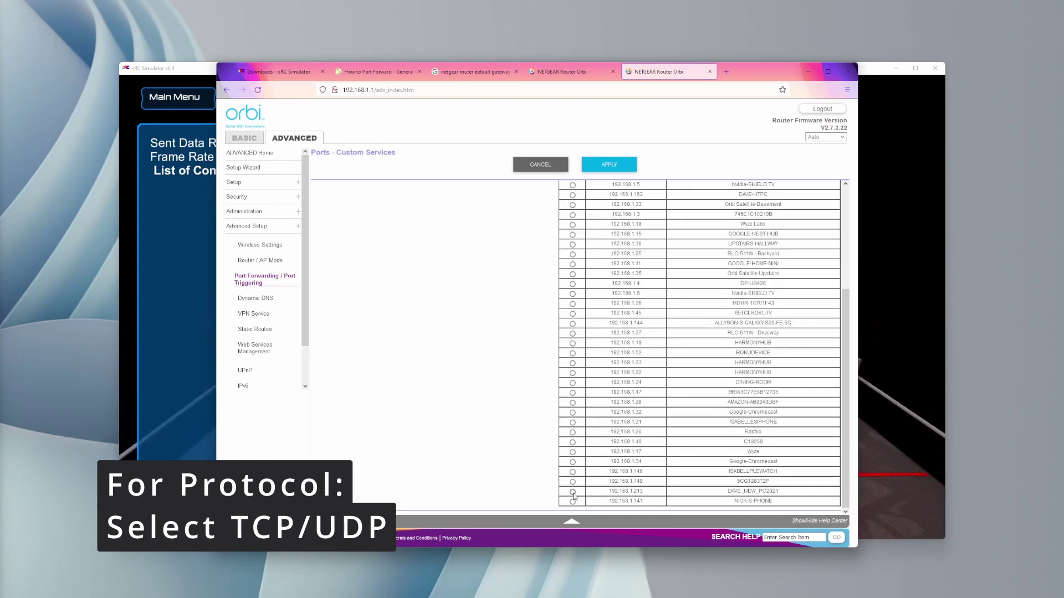
pyautogui.middleClick(459, 425)
pyautogui.tripleClick(396, 264)
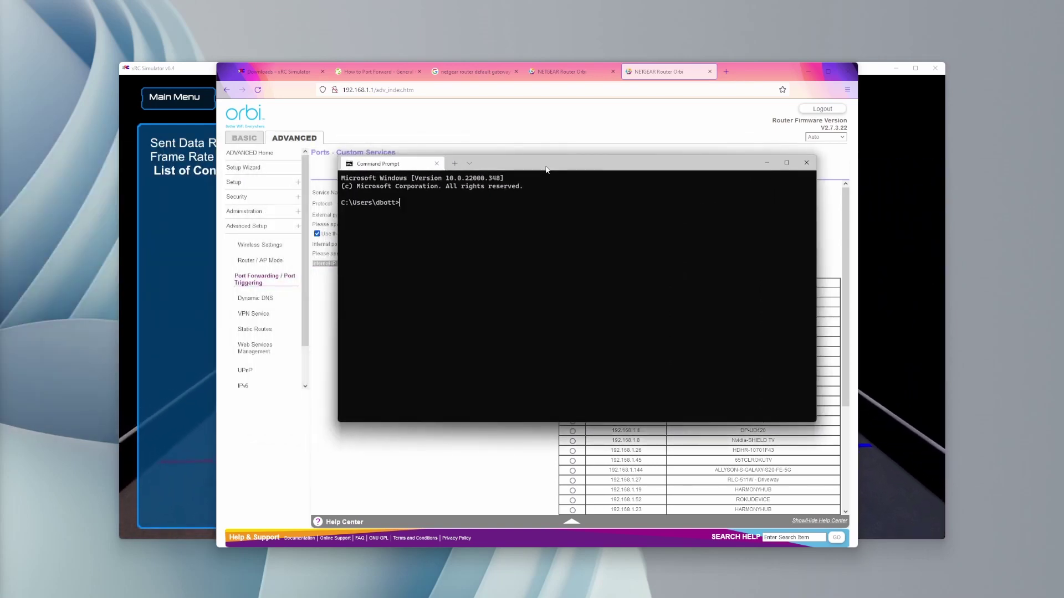
# Run ipconfig and highlight the IPv4 address line showing 192.168.1.213
pyautogui.write('ipconfig')
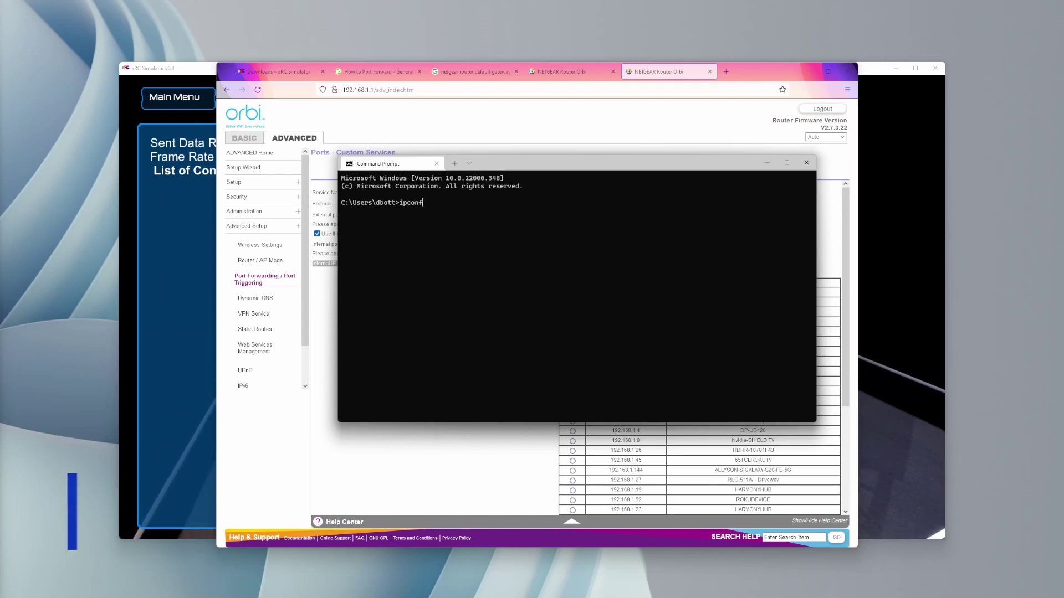
pyautogui.press('Return')
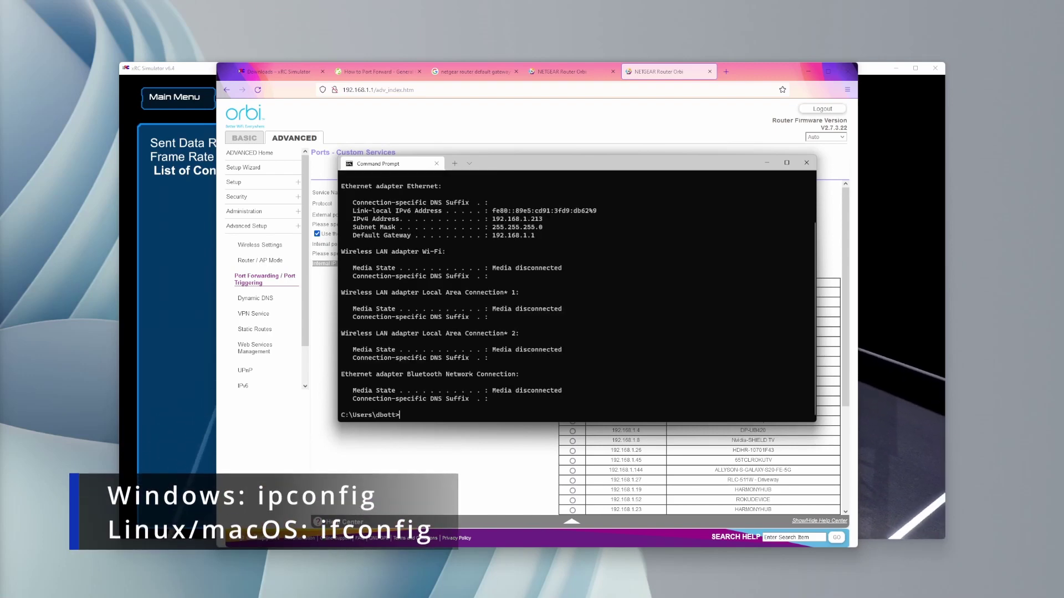
pyautogui.doubleClick(499, 220)
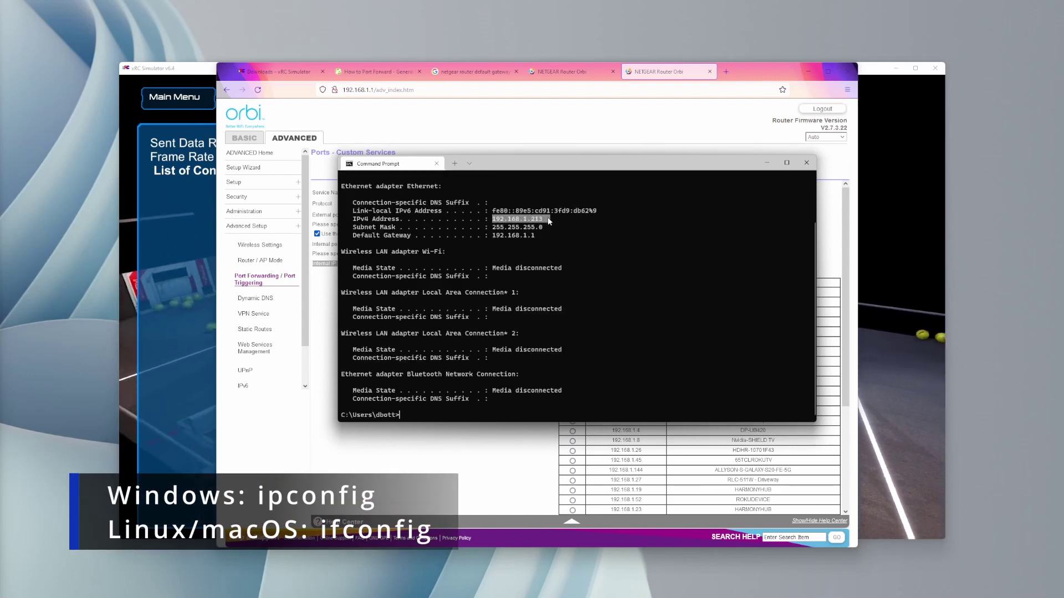
pyautogui.moveTo(348, 217); pyautogui.dragTo(546, 221)
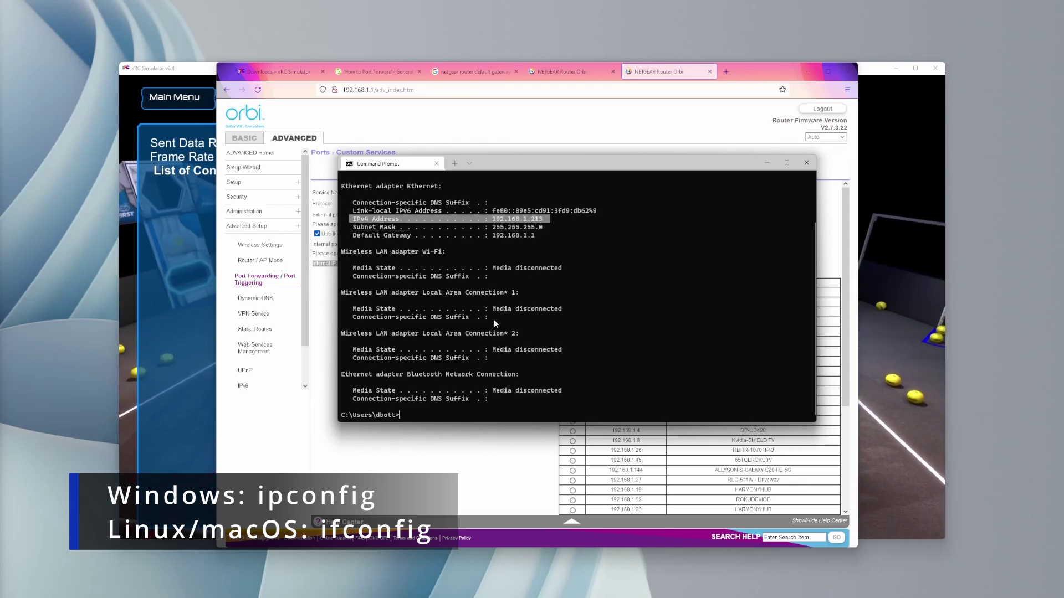
# Type ifconfig at the prompt and select it
pyautogui.write('ip')
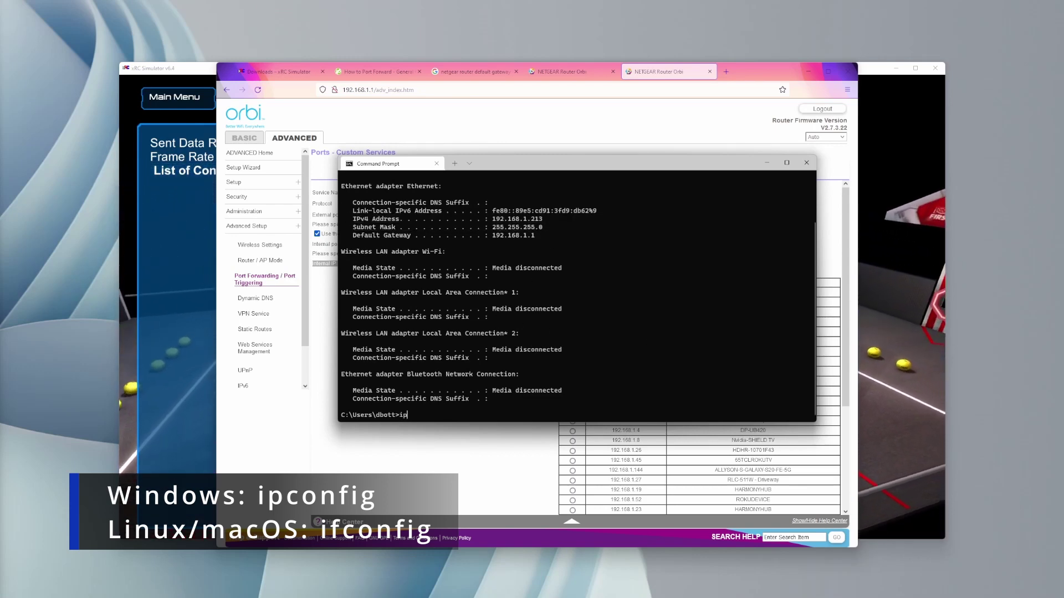
pyautogui.press('BackSpace')
pyautogui.write('fconfig')
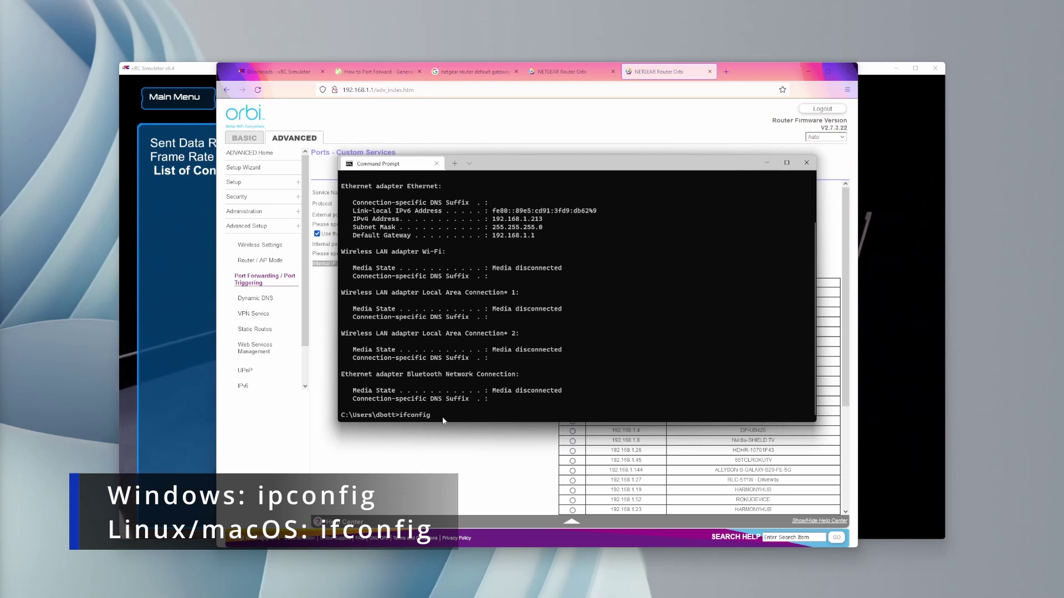
pyautogui.moveTo(445, 415); pyautogui.dragTo(393, 425)
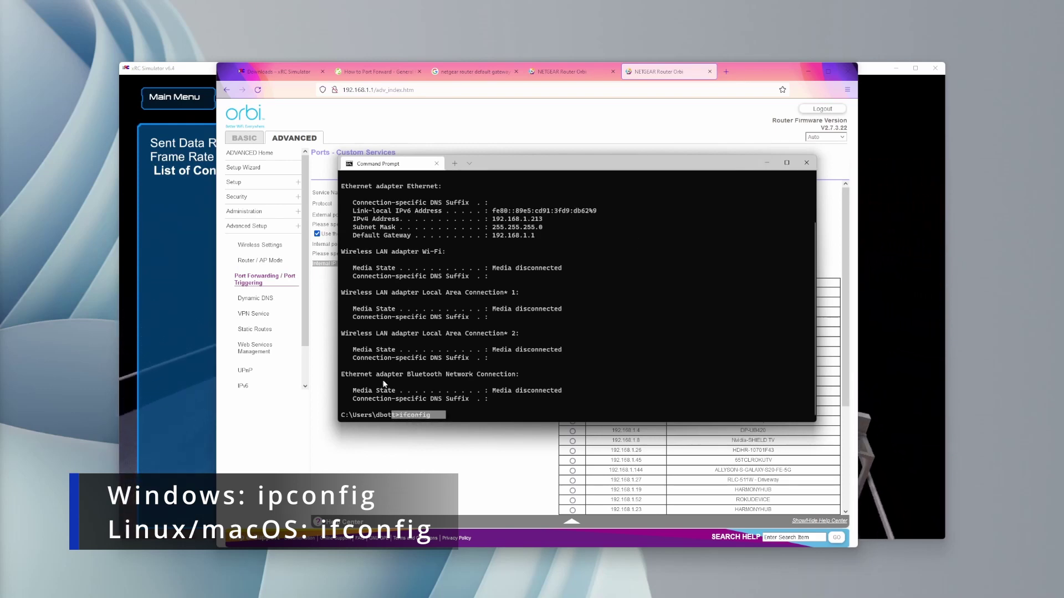
# Apply the xRC port-1446 forwarding rule on the router and open xRC Simulator's Multi Player screen
pyautogui.click(809, 165)
pyautogui.click(610, 162)
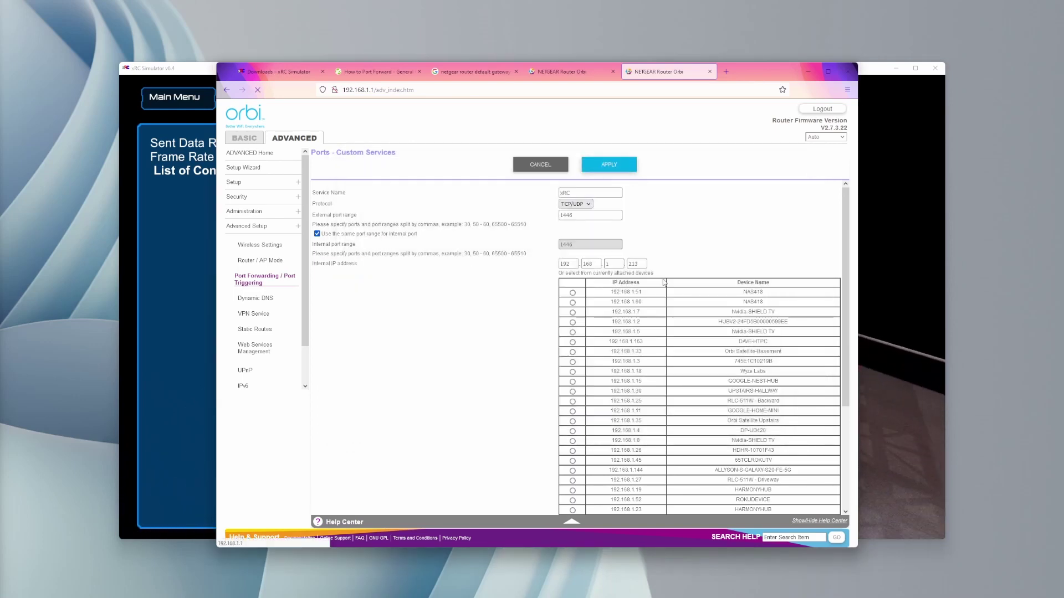
pyautogui.moveTo(423, 300); pyautogui.dragTo(795, 300)
pyautogui.click(808, 71)
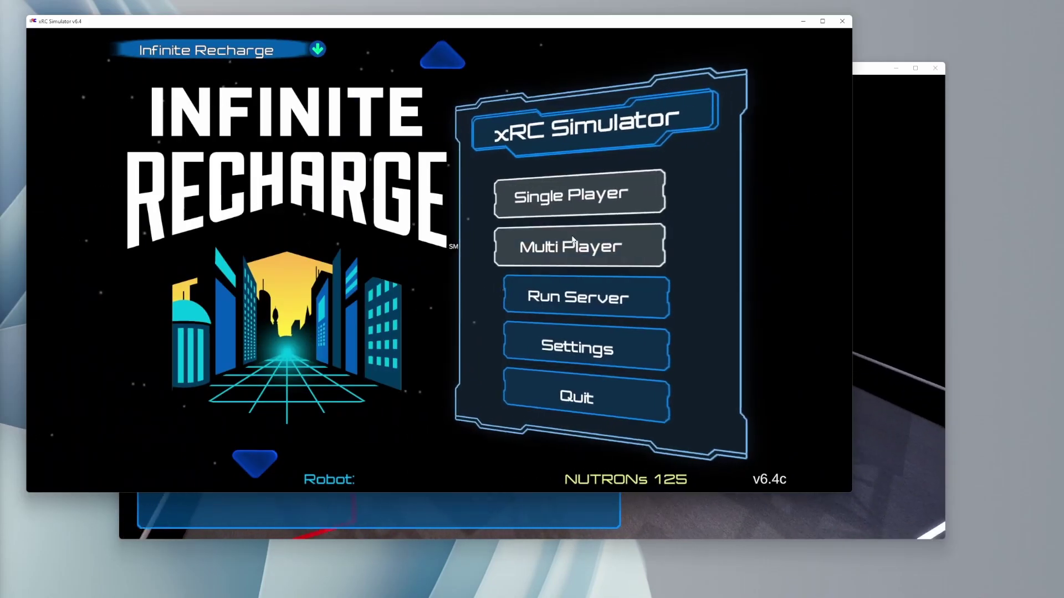
pyautogui.click(573, 240)
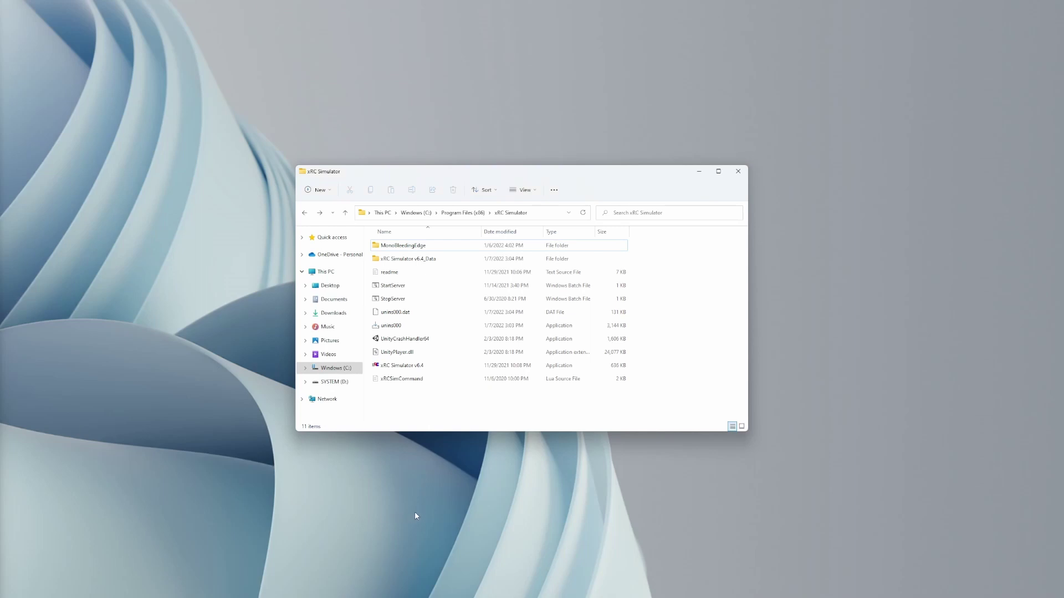
# Check the folder path and select the v6.4 application, readme and StartServer files
pyautogui.click(551, 213)
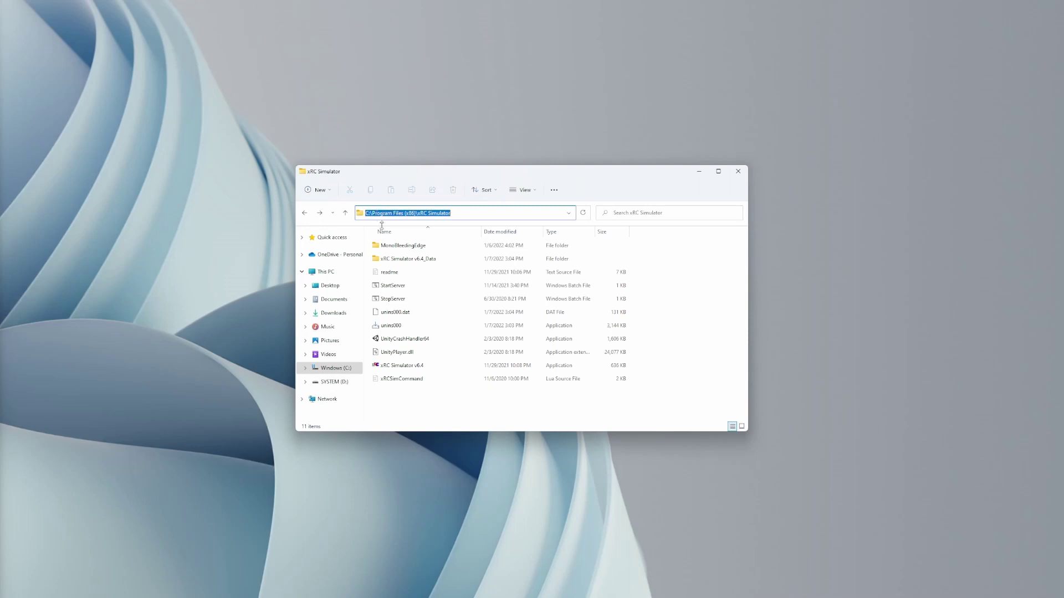
pyautogui.click(460, 416)
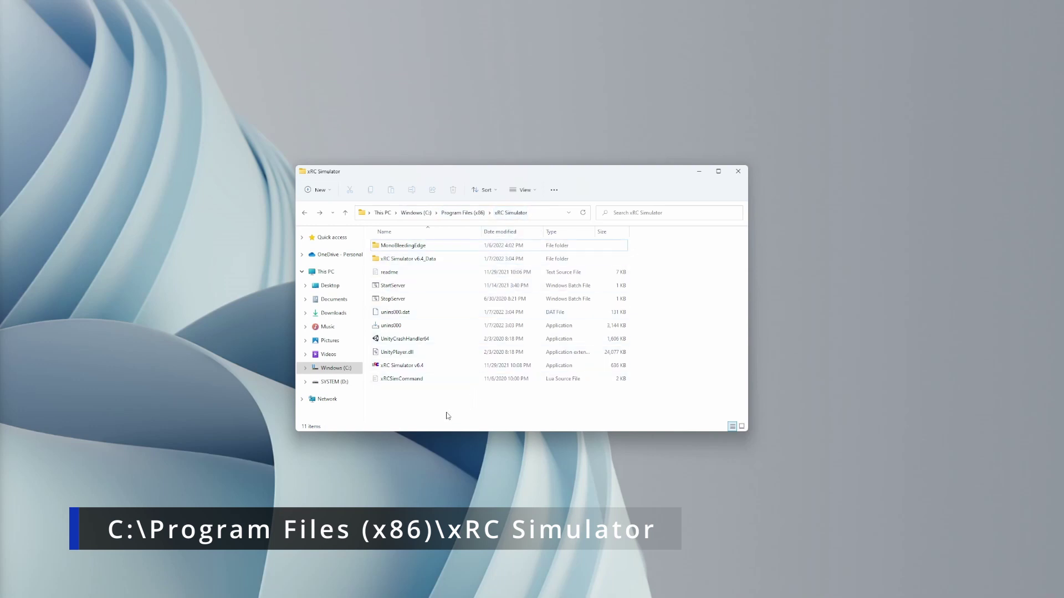
pyautogui.click(425, 368)
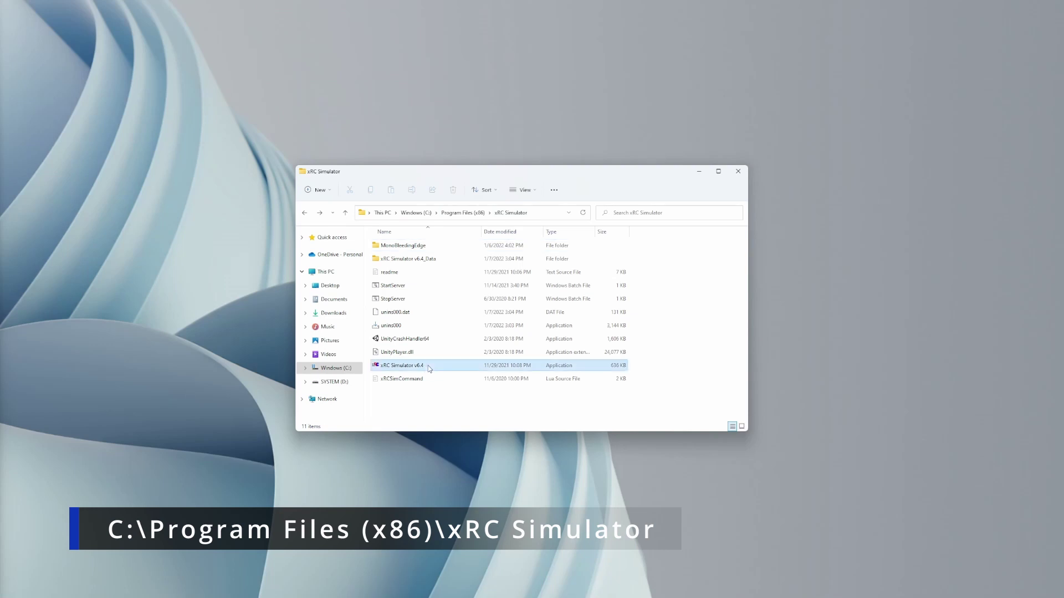
pyautogui.click(433, 271)
pyautogui.click(431, 286)
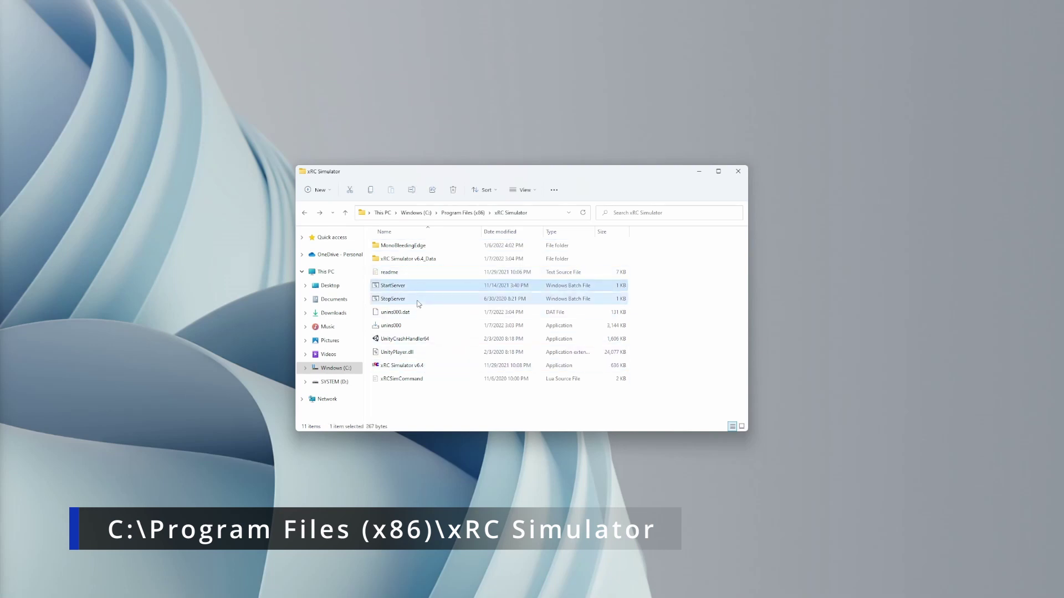
pyautogui.click(419, 274)
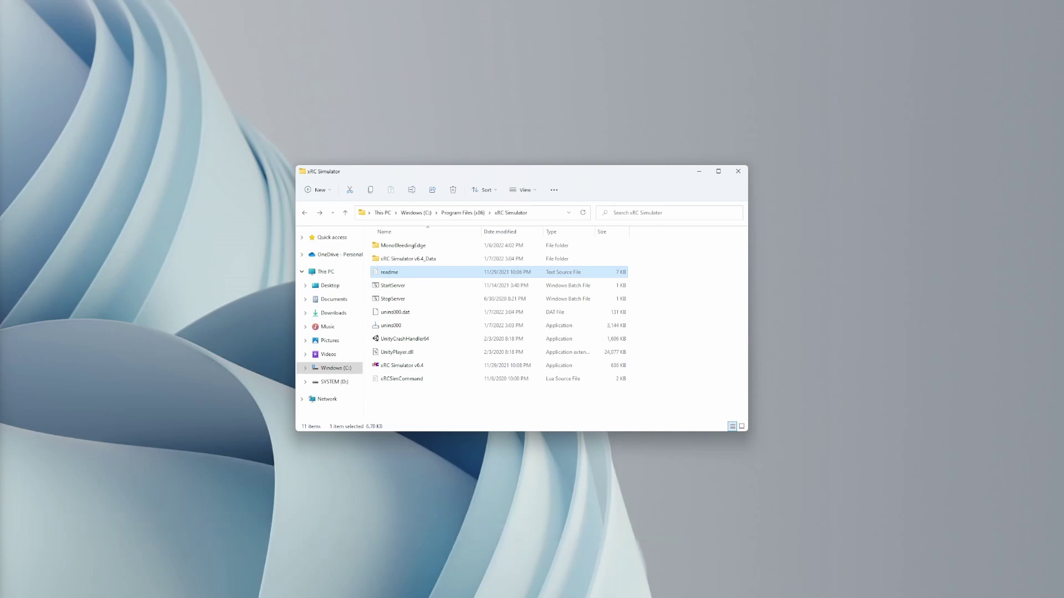
# Open readme.txt in VS Code and select the GAME list and FRAMERATE-through-COMMENT options
pyautogui.press('Return')
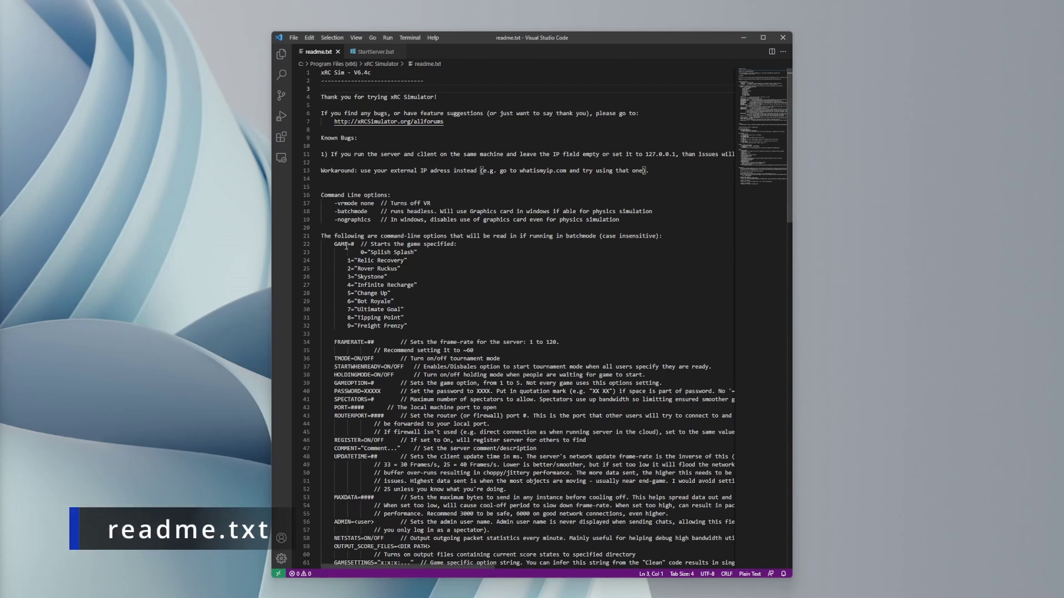
pyautogui.moveTo(335, 244); pyautogui.dragTo(440, 329)
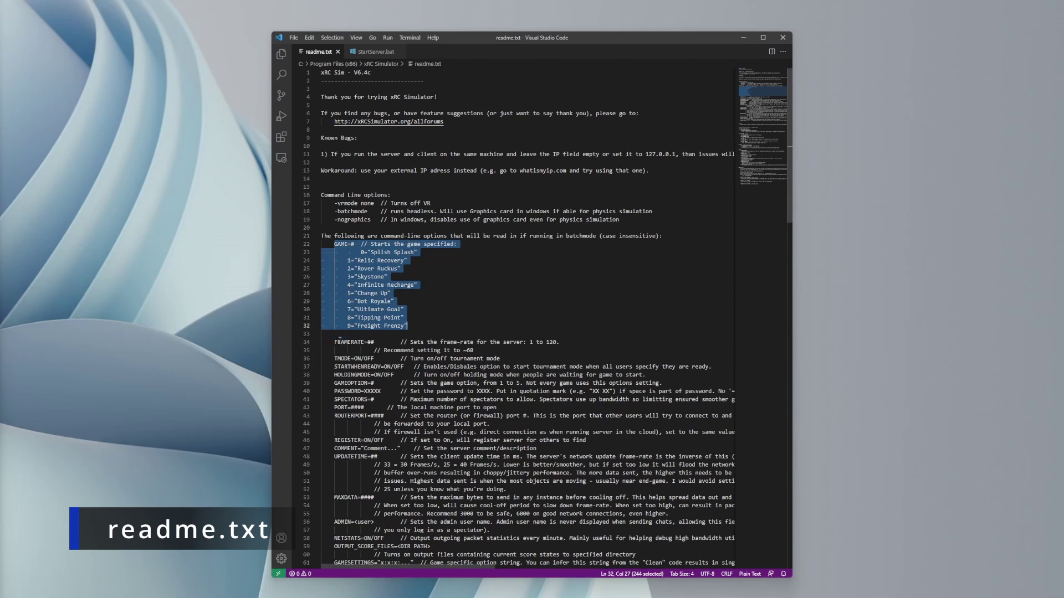
pyautogui.moveTo(335, 342); pyautogui.dragTo(409, 454)
pyautogui.click(410, 454)
pyautogui.press('Home')
pyautogui.press('Up')
pyautogui.hotkey('shift', 'Right')
pyautogui.hotkey('shift', 'Right')
pyautogui.hotkey('shift', 'Right')
pyautogui.hotkey('shift', 'Right')
pyautogui.hotkey('shift', 'Right')
pyautogui.hotkey('shift', 'Right')
pyautogui.hotkey('shift', 'Right')
pyautogui.hotkey('shift', 'Right')
pyautogui.hotkey('shift', 'Right')
pyautogui.hotkey('shift', 'Right')
pyautogui.hotkey('shift', 'Right')
pyautogui.hotkey('shift', 'Right')
pyautogui.hotkey('shift', 'Right')
pyautogui.hotkey('shift', 'Right')
pyautogui.hotkey('shift', 'Right')
pyautogui.hotkey('shift', 'Right')
pyautogui.hotkey('shift', 'Right')
pyautogui.hotkey('shift', 'Right')
pyautogui.hotkey('shift', 'Right')
pyautogui.hotkey('shift', 'Right')
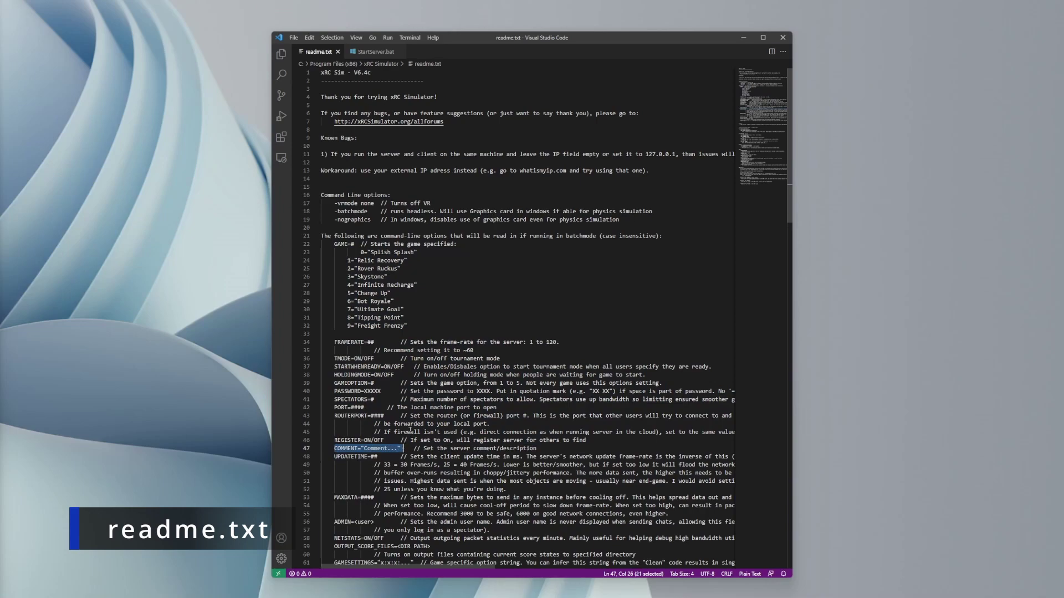
# Scroll through the readme options and select the Infinite Recharge game entry
pyautogui.scroll(-7, 410, 430)
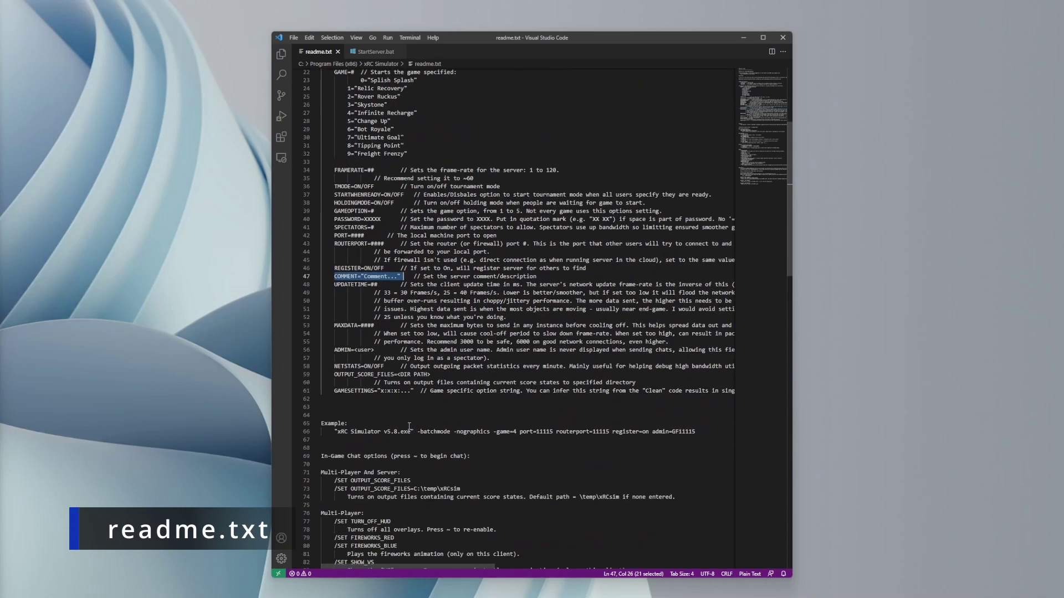
pyautogui.click(404, 400)
pyautogui.scroll(7, 416, 360)
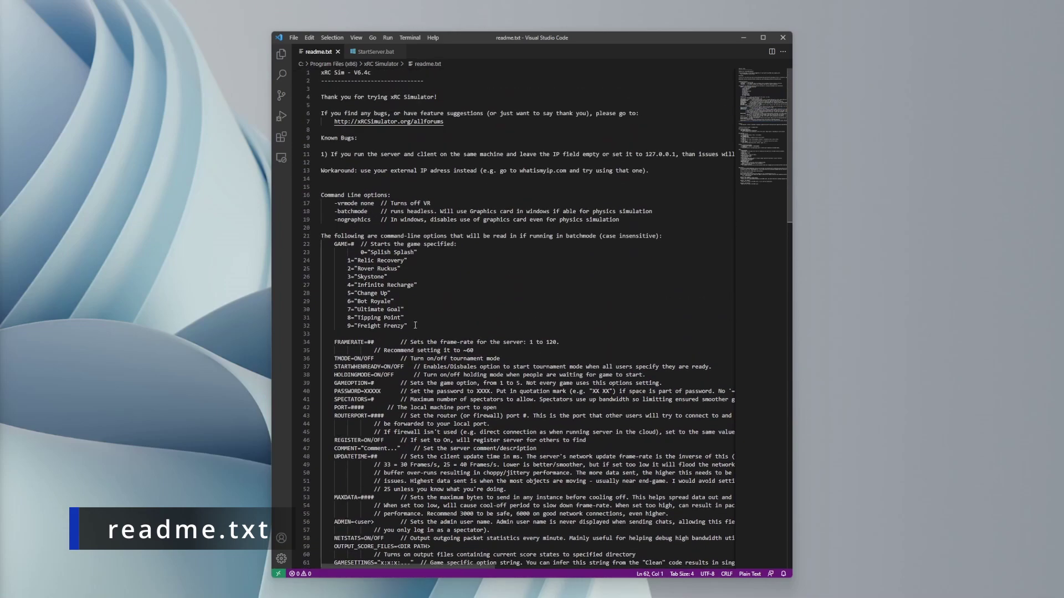
pyautogui.scroll(-14, 411, 332)
pyautogui.scroll(-4, 406, 326)
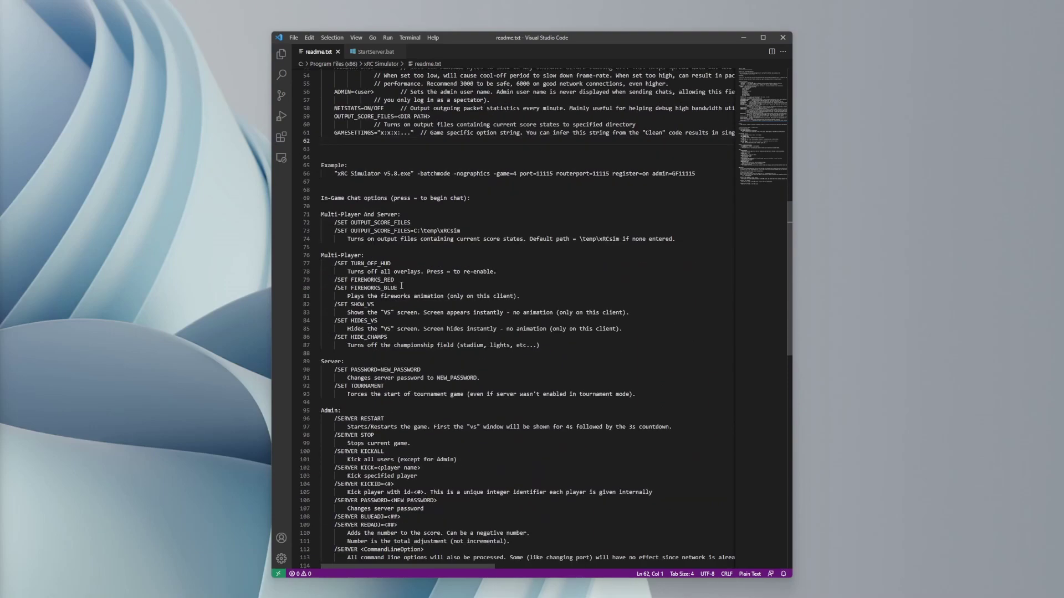
pyautogui.scroll(15, 355, 358)
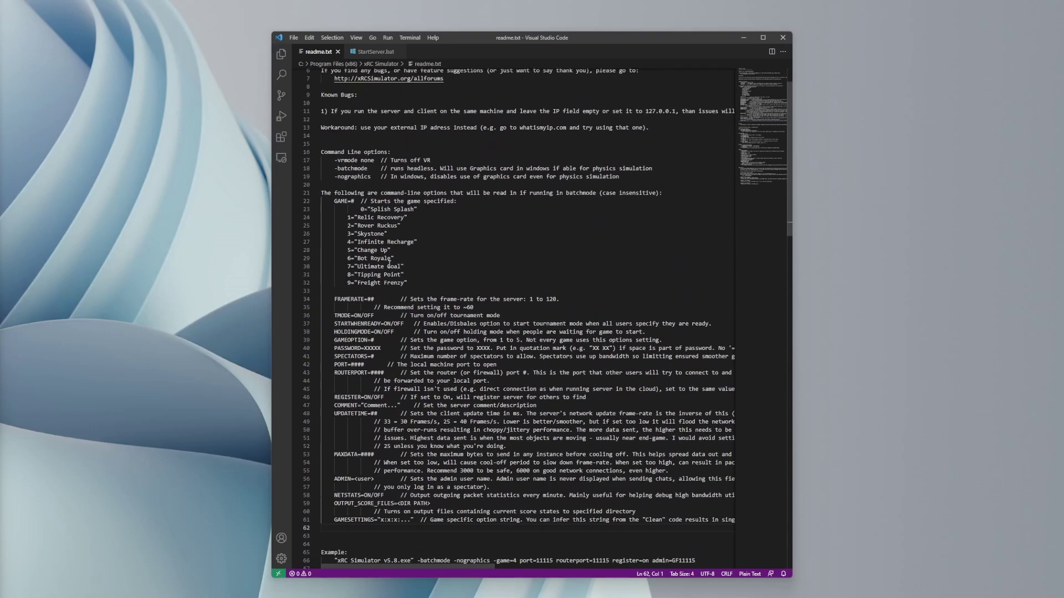
pyautogui.moveTo(420, 285); pyautogui.dragTo(348, 286)
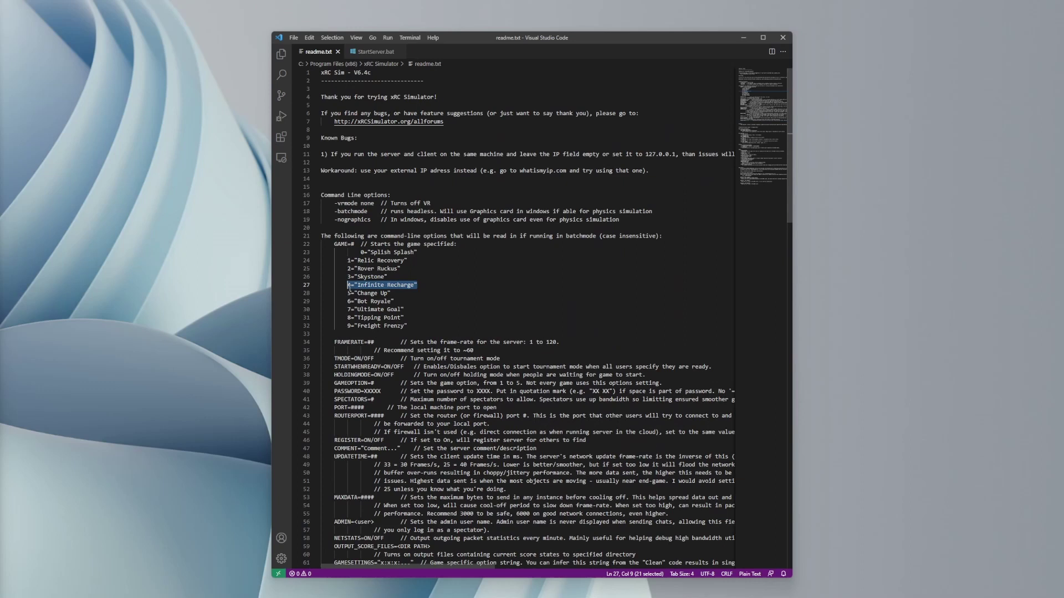
# In StartServer.bat, enlarge the editor text and change the game number from 6 to 4
pyautogui.click(370, 52)
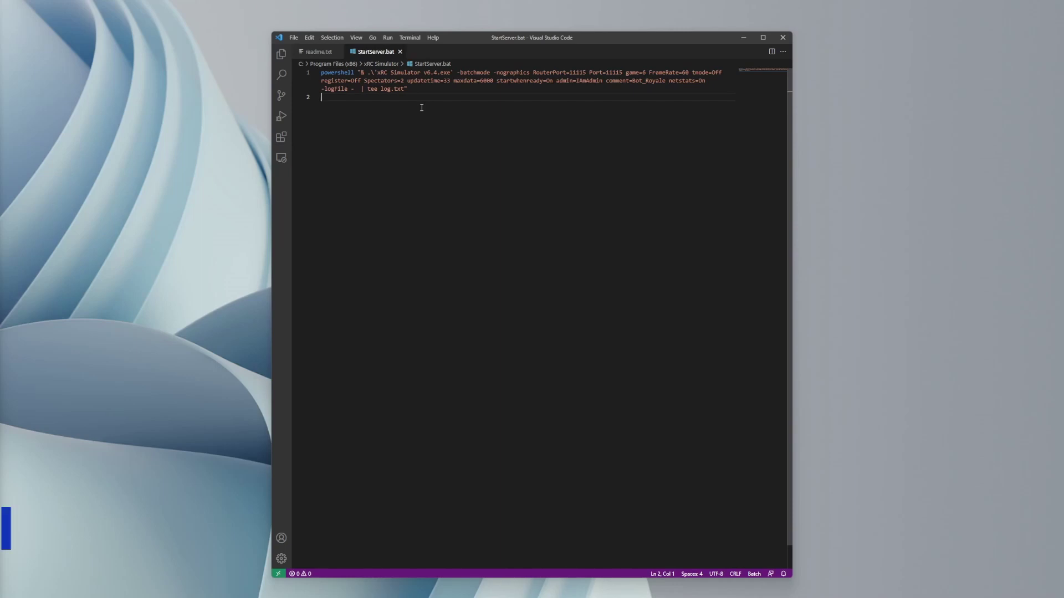
pyautogui.hotkey('ctrl', '=')
pyautogui.hotkey('ctrl', '=')
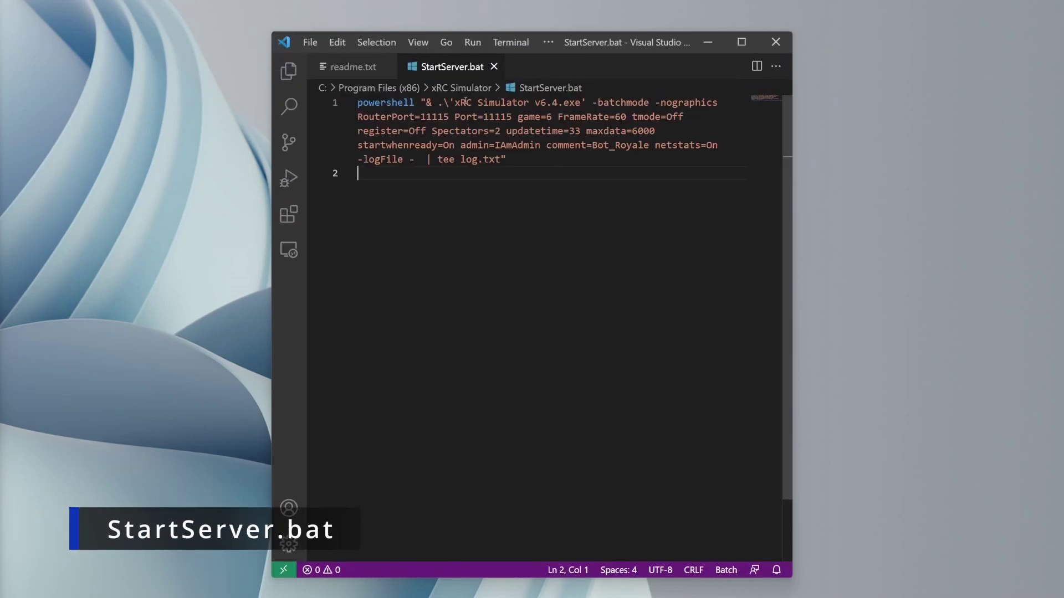
pyautogui.moveTo(360, 119); pyautogui.dragTo(512, 116)
pyautogui.click(552, 116)
pyautogui.press('BackSpace')
pyautogui.write('4')
# Change both Port and RouterPort from 11115 to 1446
pyautogui.doubleClick(509, 117)
pyautogui.write('1446')
pyautogui.click(447, 117)
pyautogui.press('BackSpace')
pyautogui.press('BackSpace')
pyautogui.press('BackSpace')
pyautogui.press('BackSpace')
pyautogui.press('BackSpace')
pyautogui.write('1446')
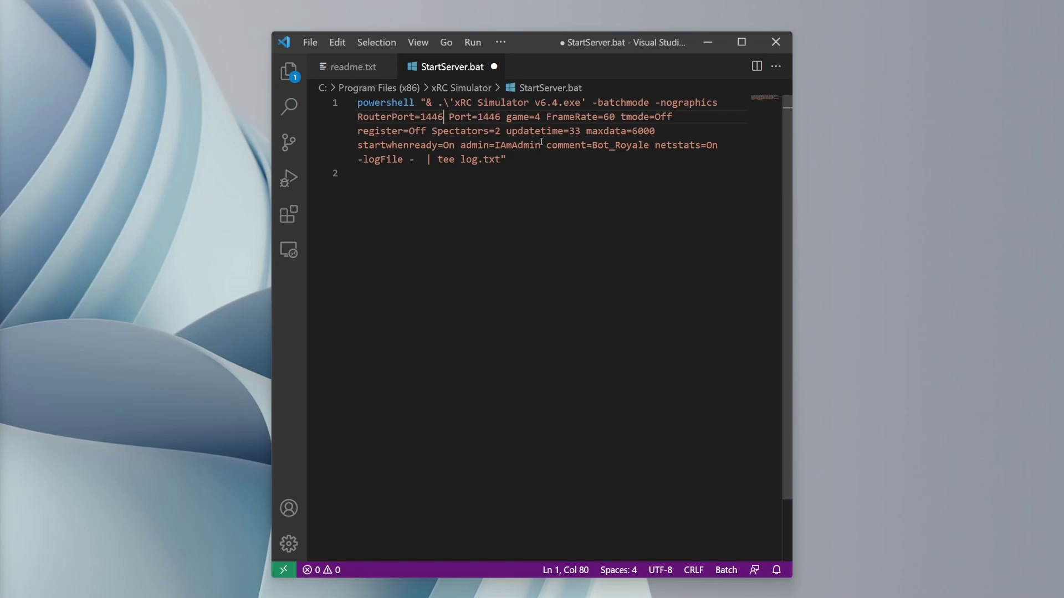
# Replace the Bot_Royale comment with Tutorial and save the file with administrator rights
pyautogui.moveTo(649, 146); pyautogui.dragTo(591, 145)
pyautogui.write('Tutorial')
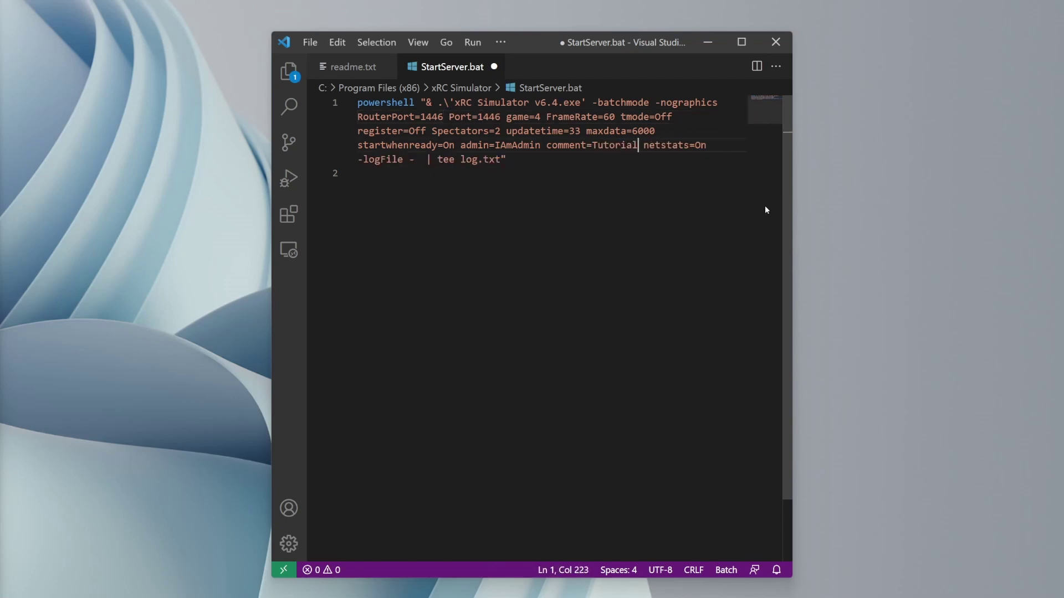
pyautogui.click(574, 203)
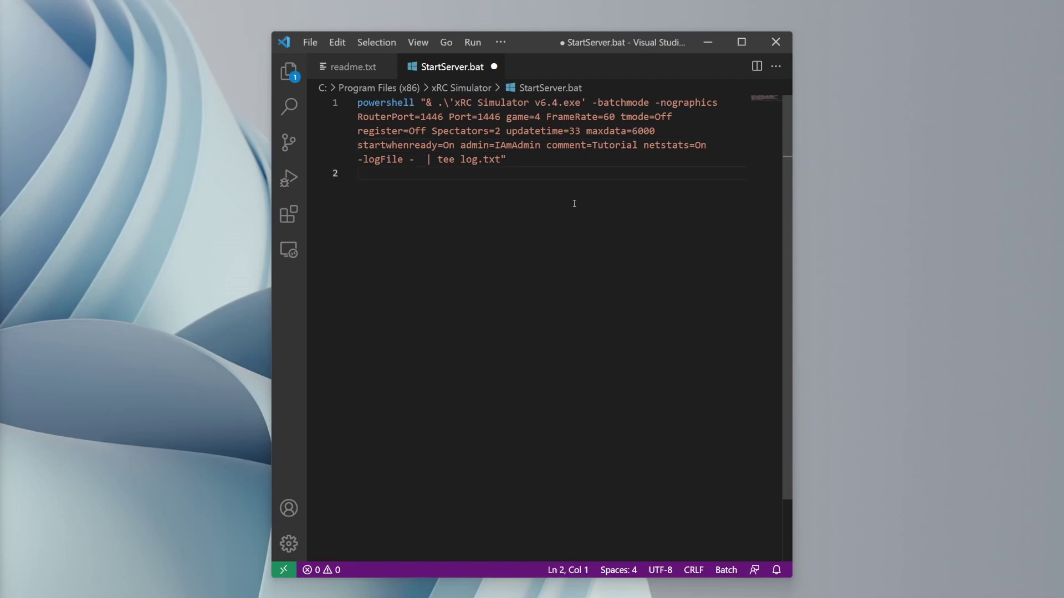
pyautogui.hotkey('ctrl', 's')
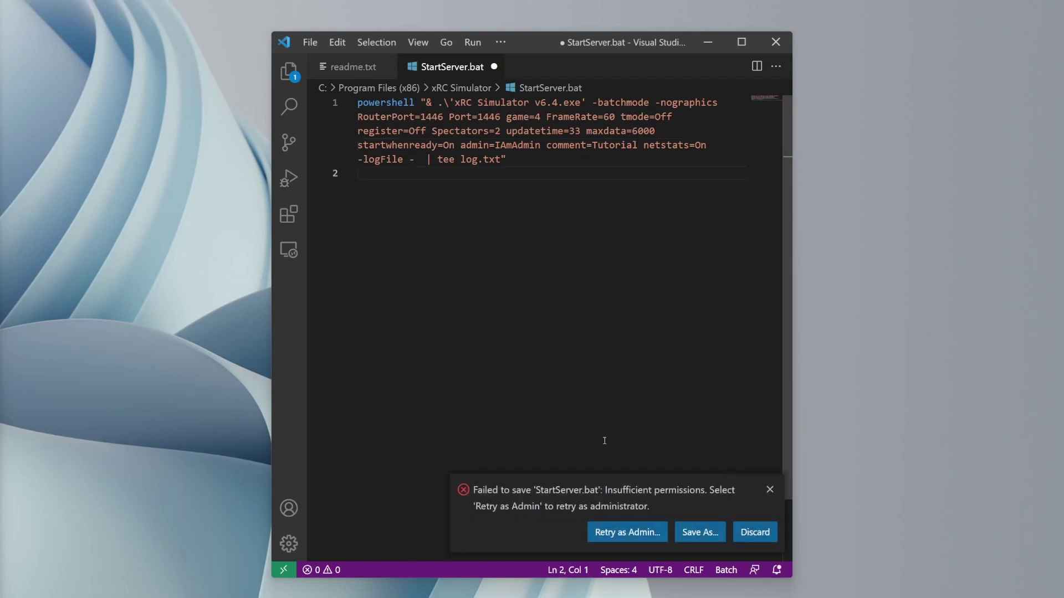
pyautogui.click(632, 535)
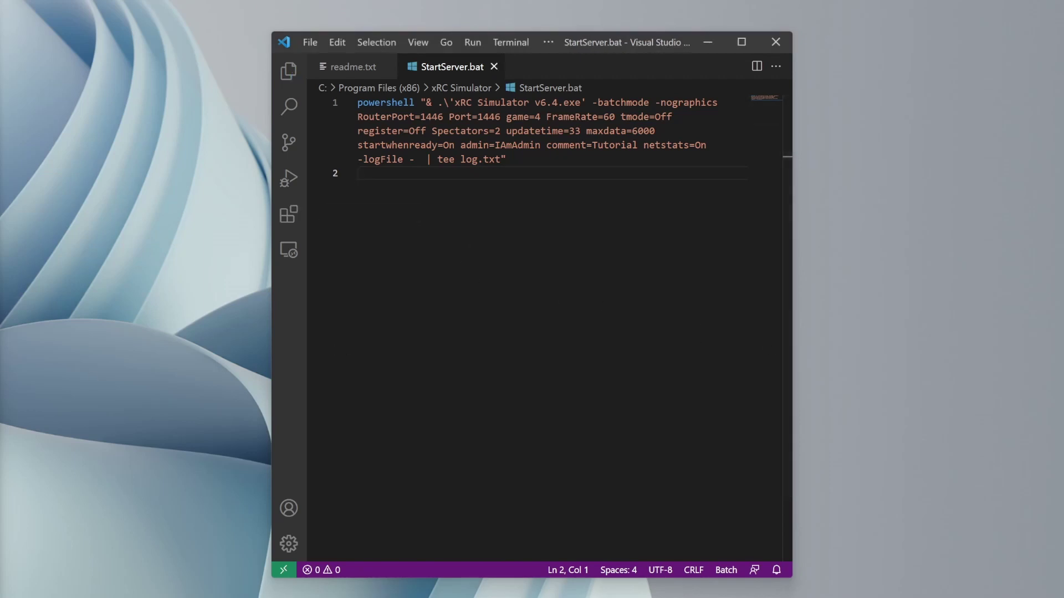
pyautogui.hotkey('alt', 'Tab')
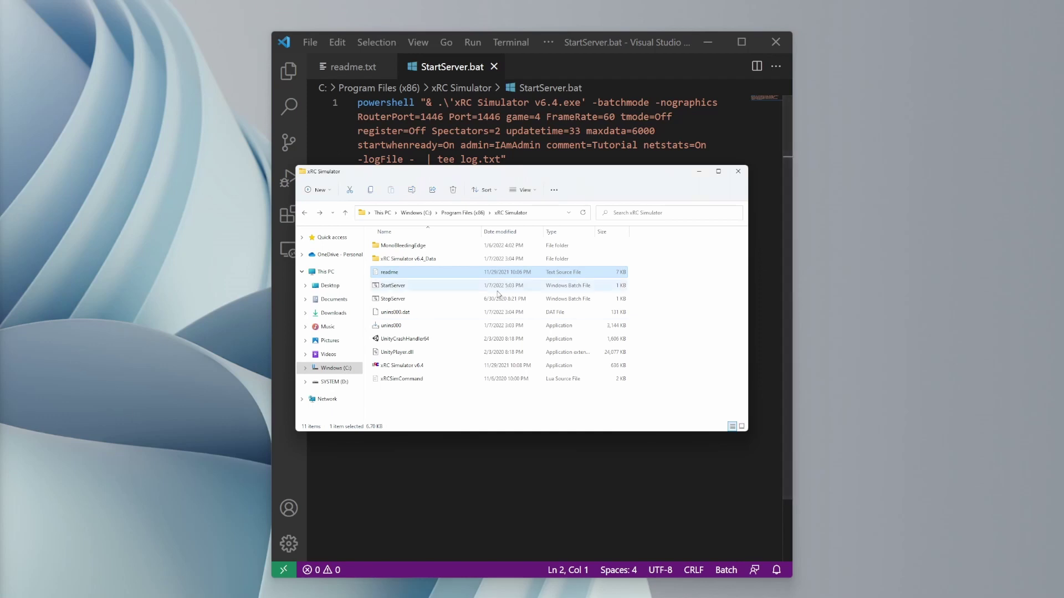
# Select the StartServer and StopServer batch files in the xRC Simulator folder
pyautogui.click(440, 288)
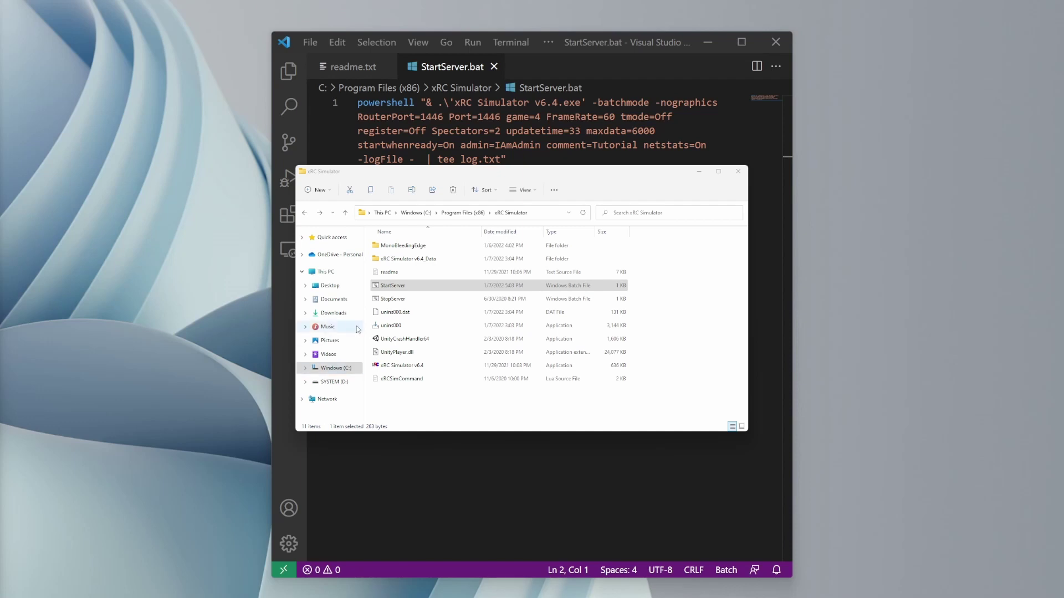
pyautogui.click(394, 300)
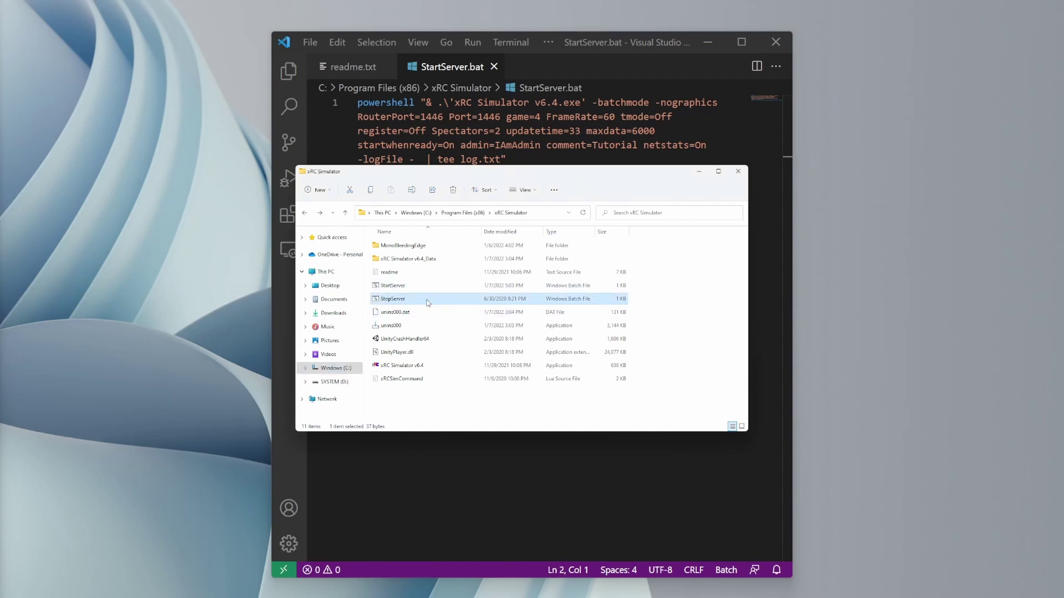